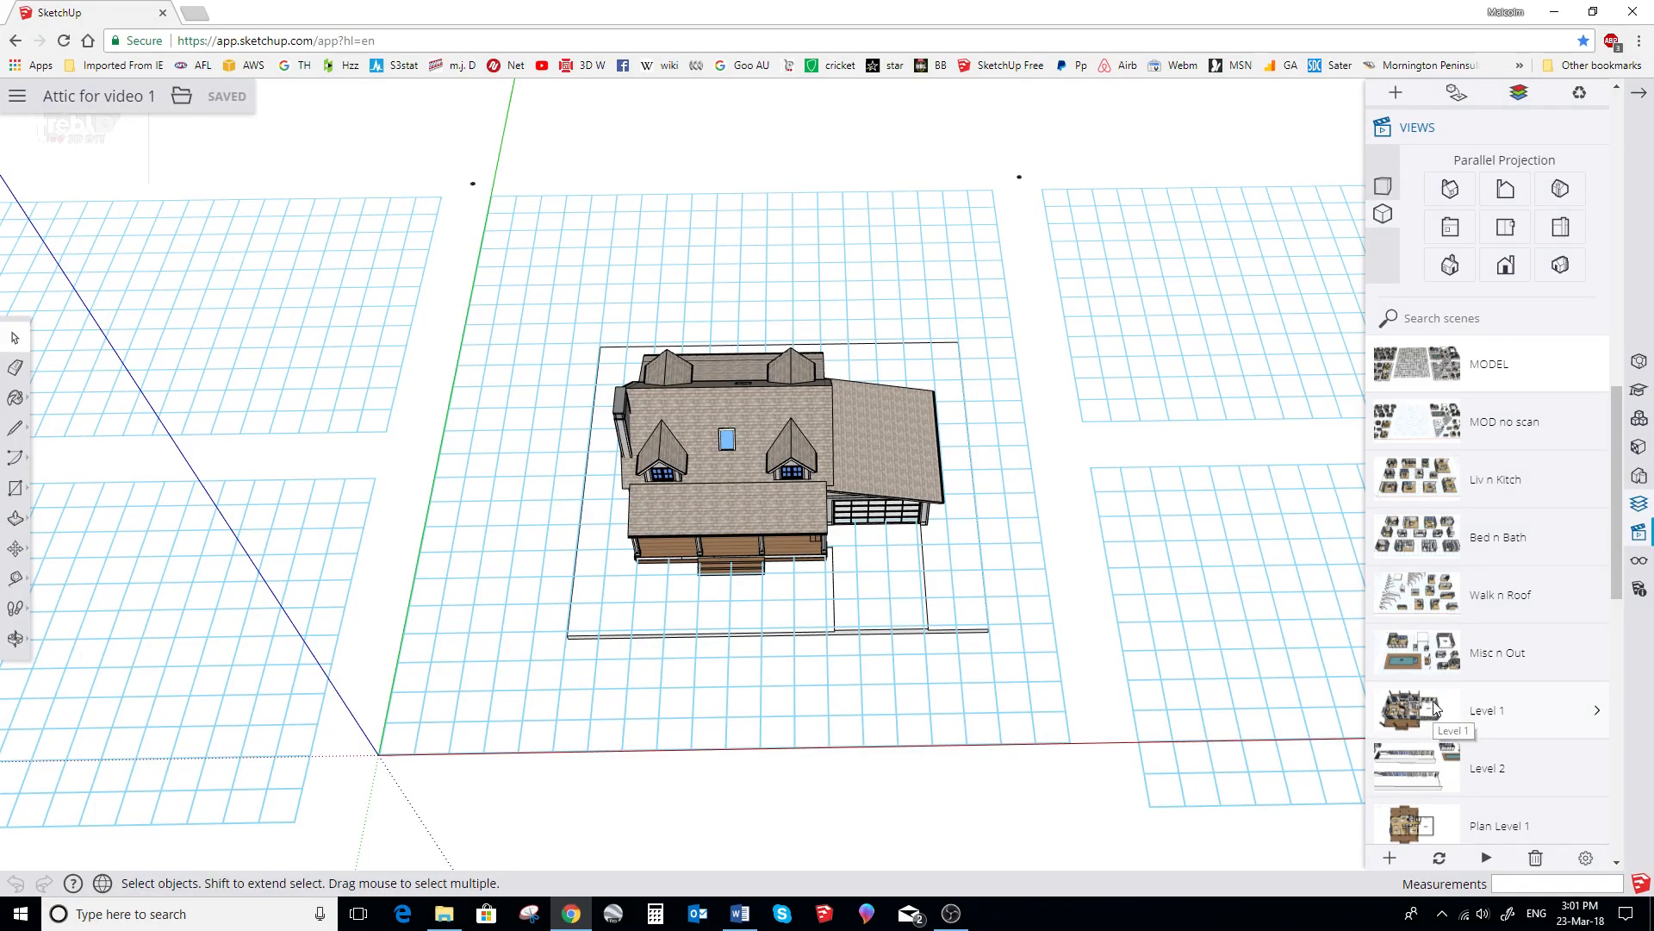
Show the Level 1 cutaway, Level 2 attic cutaway and Plan Level 1 floor plan scenes.
{"action": "left_click", "coordinate": [1434, 708]}
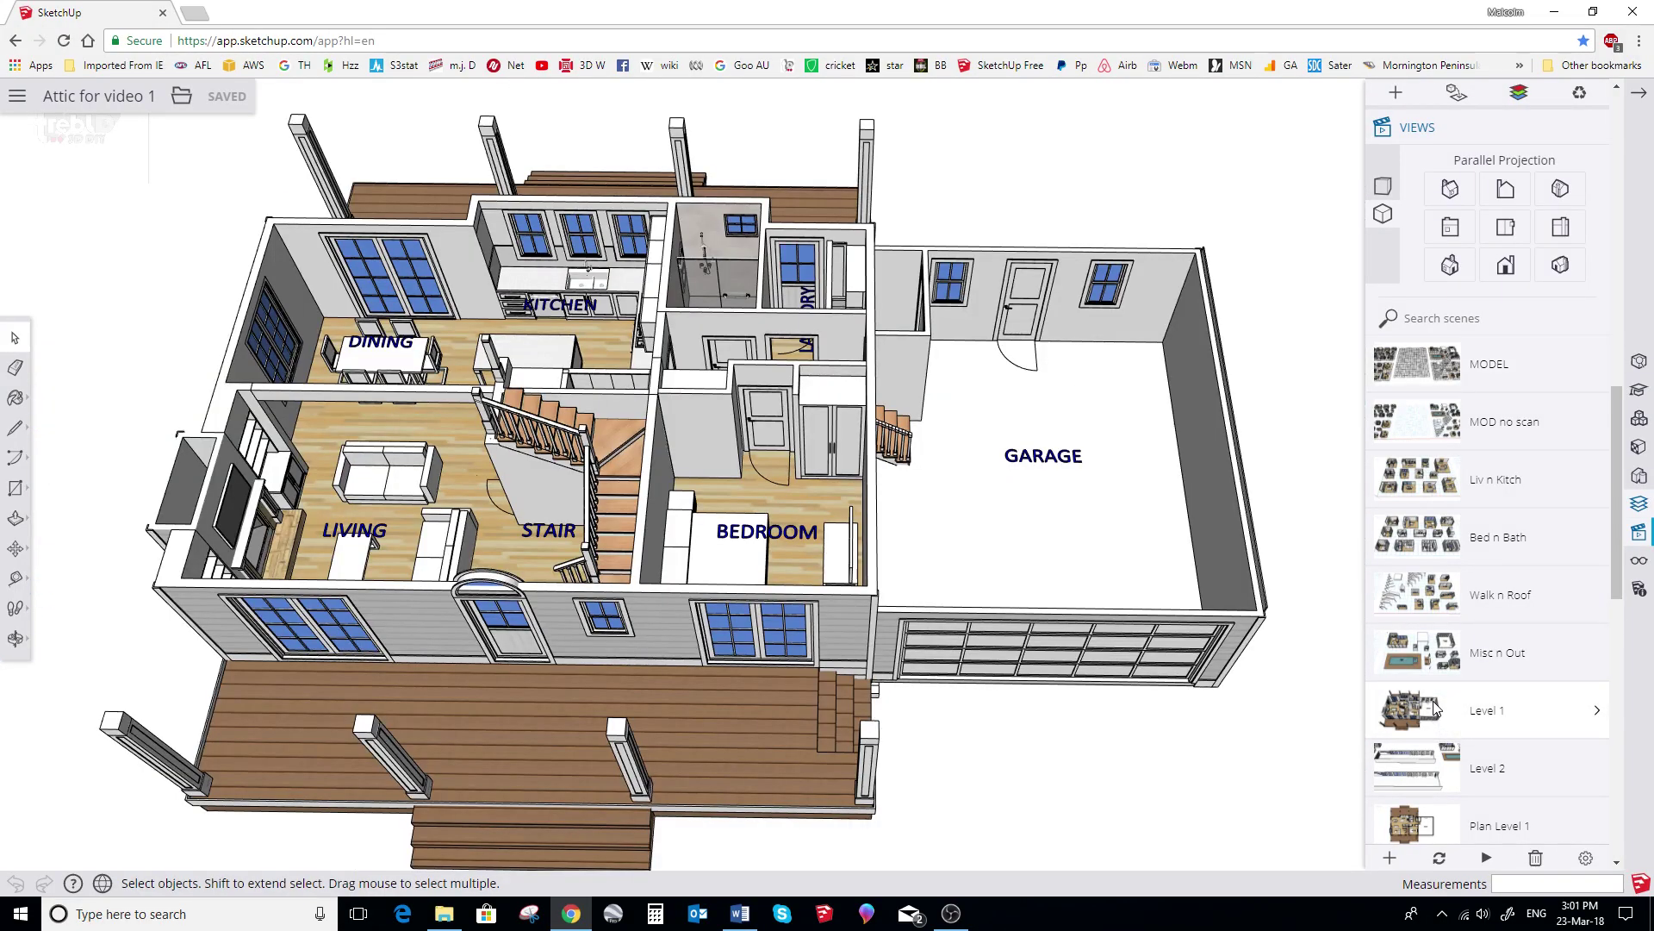
{"action": "left_click", "coordinate": [1422, 783]}
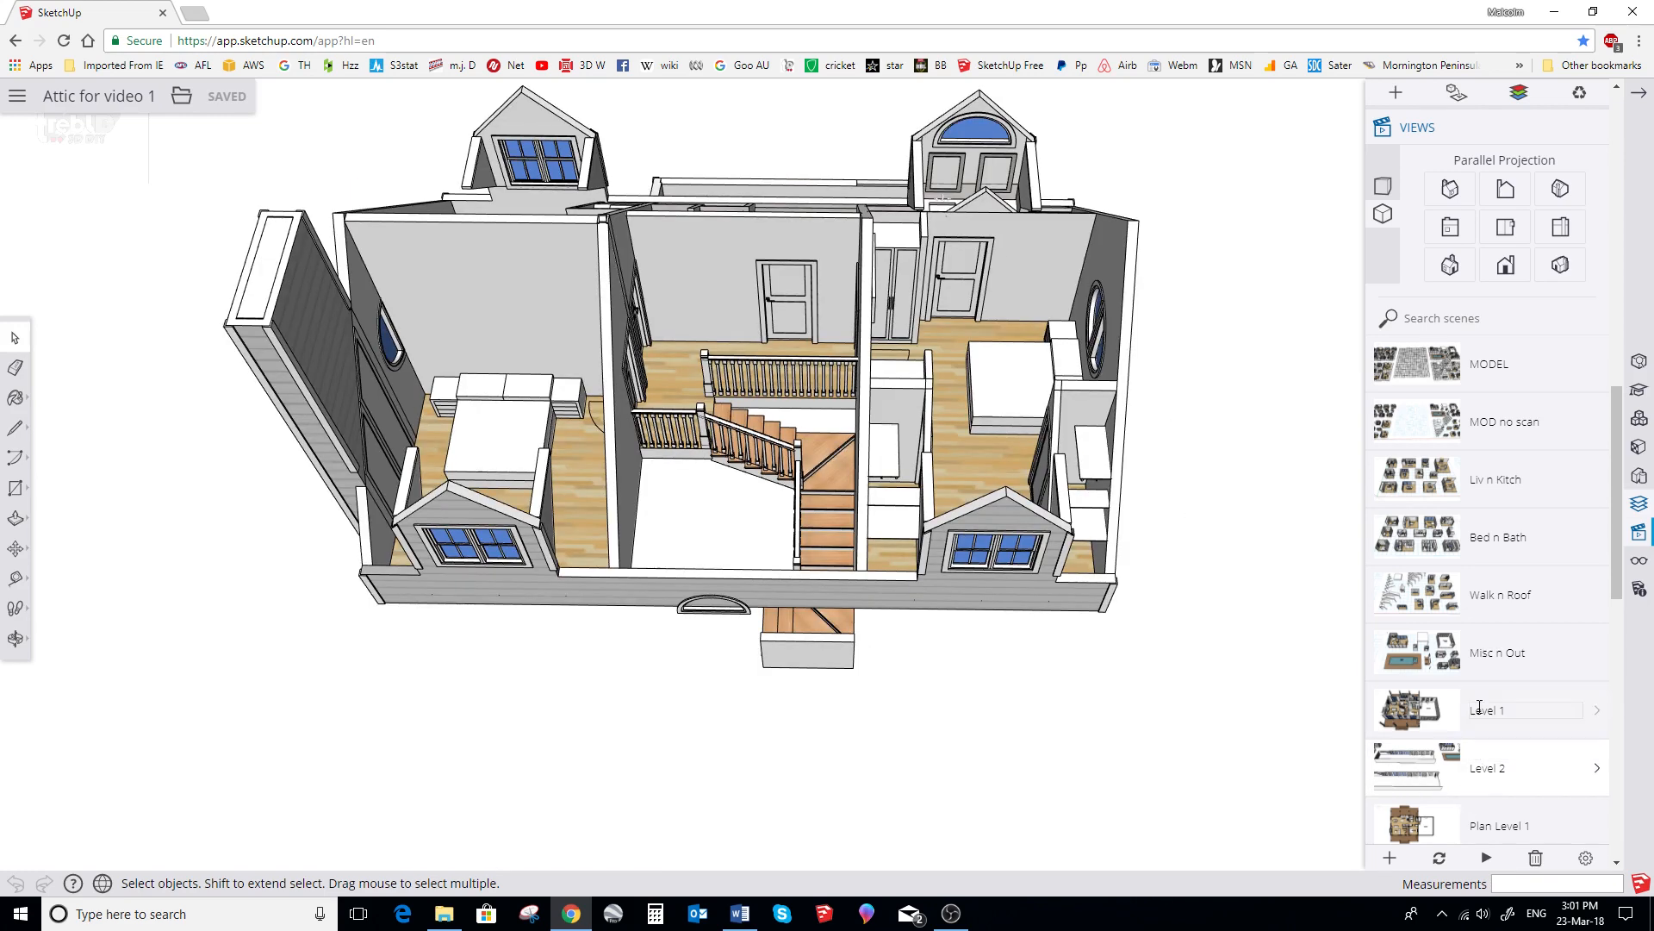
{"action": "scroll", "coordinate": [1481, 707], "scroll_direction": "down", "scroll_amount": 2}
{"action": "scroll", "coordinate": [1480, 707], "scroll_direction": "down", "scroll_amount": 2}
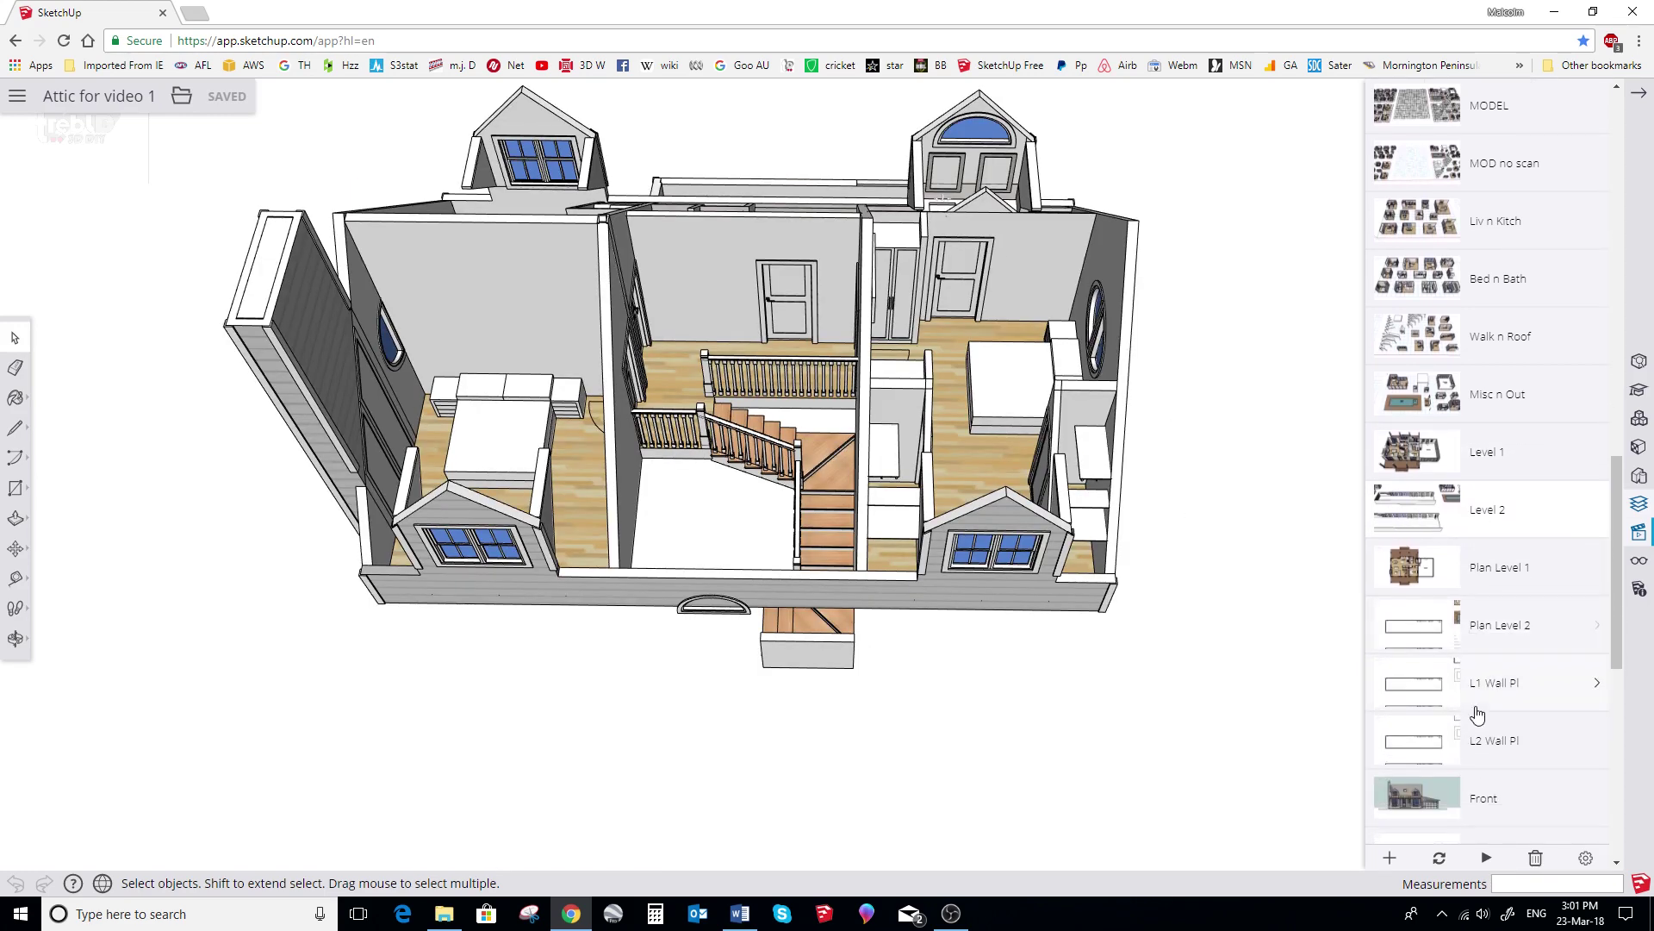
{"action": "left_click", "coordinate": [1422, 572]}
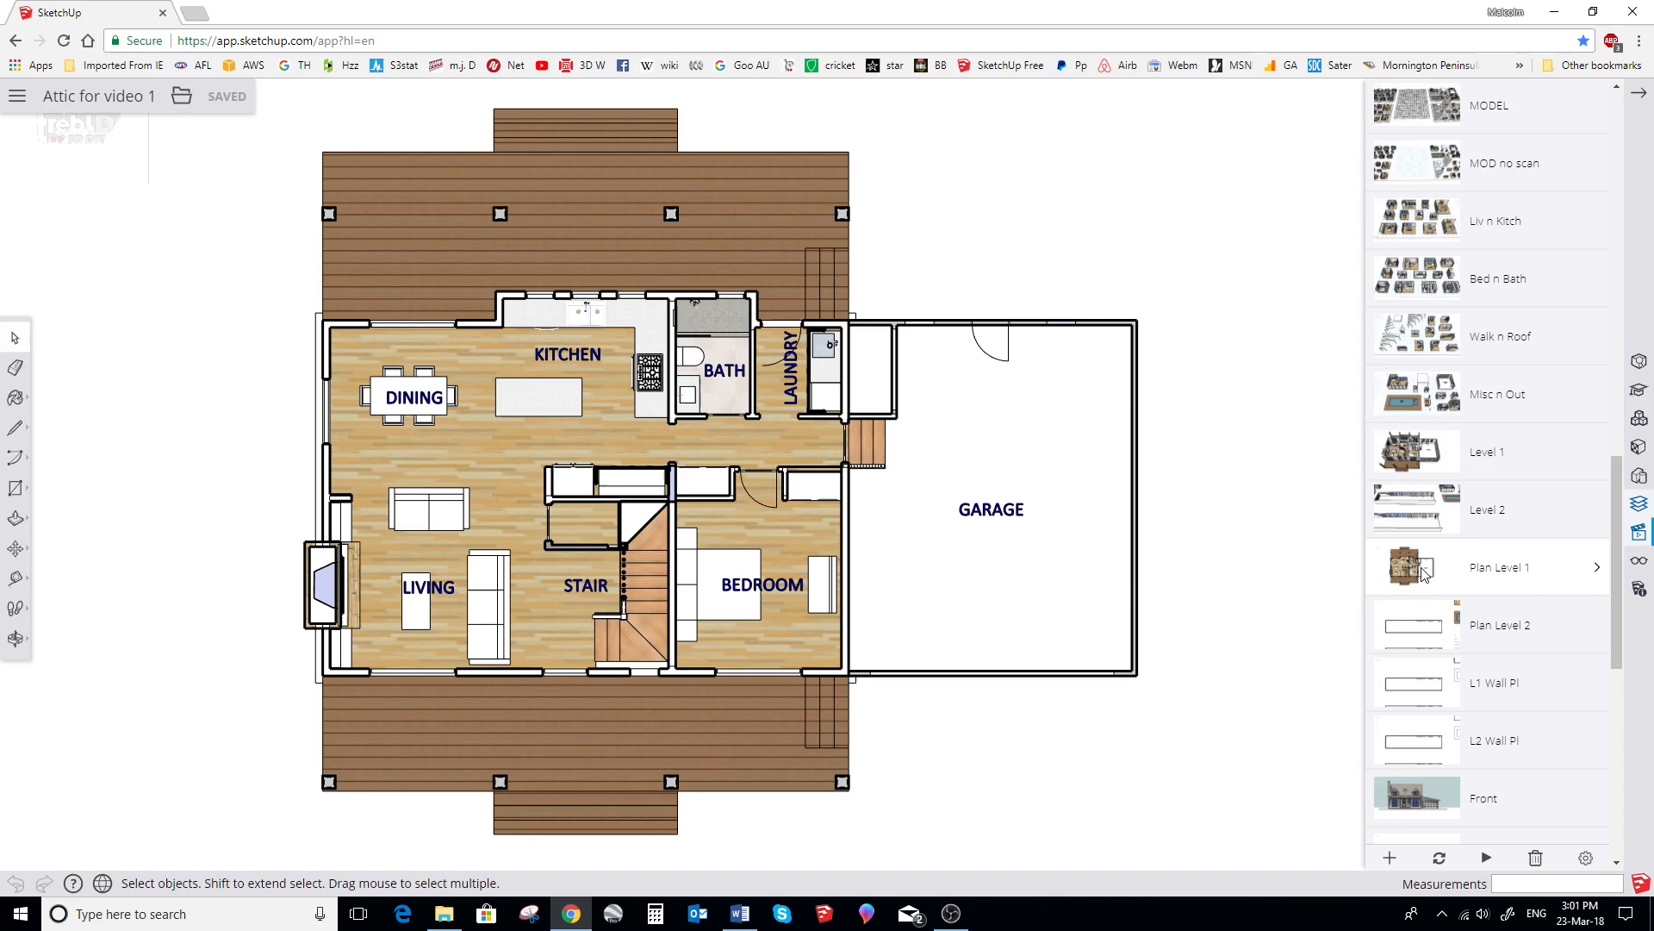
{"action": "scroll", "coordinate": [1422, 573], "scroll_direction": "down", "scroll_amount": 3}
{"action": "scroll", "coordinate": [1422, 575], "scroll_direction": "down", "scroll_amount": 3}
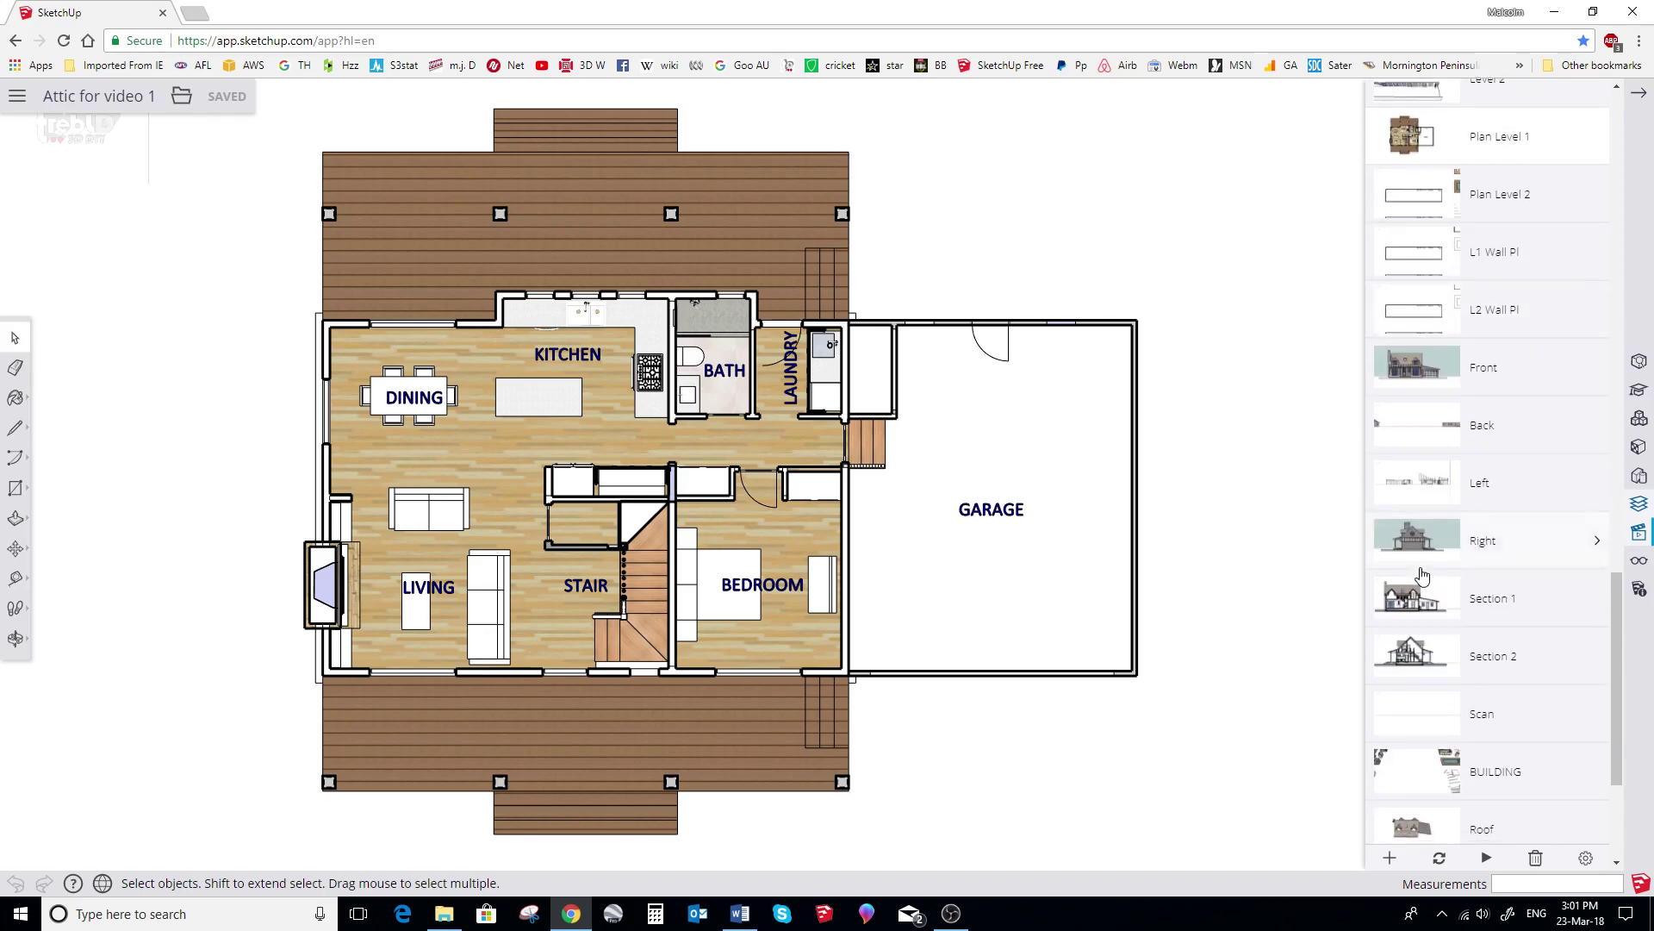
Show the Front elevation, then the 3D front and 3D rear perspective scenes.
{"action": "left_click", "coordinate": [1418, 383]}
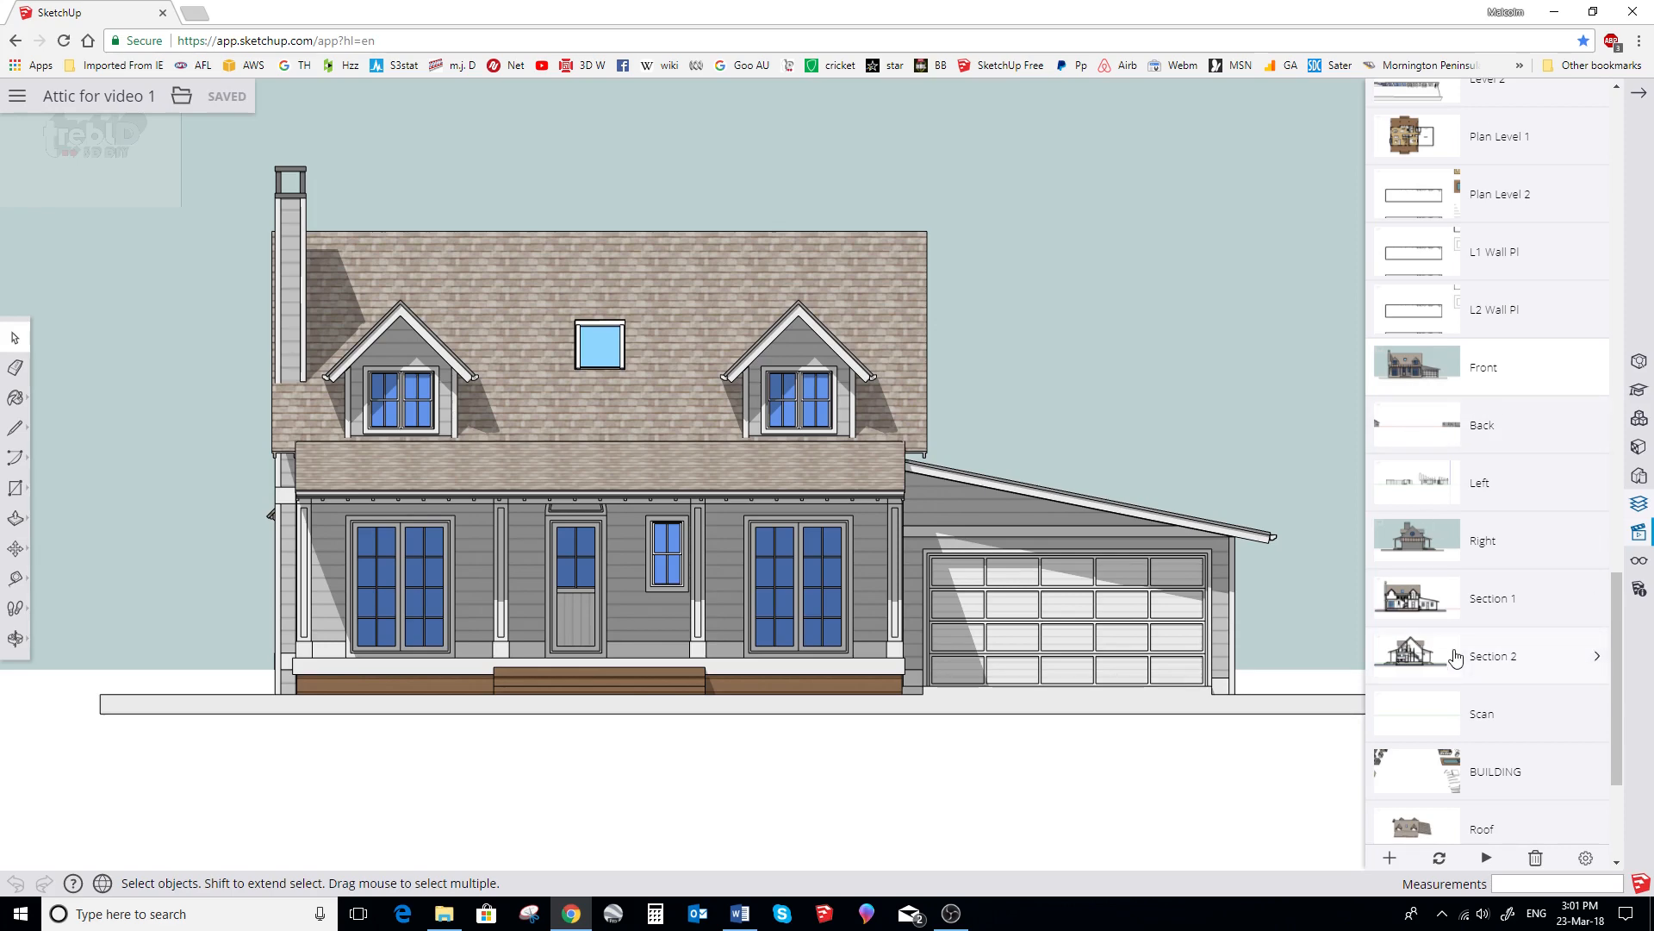
{"action": "scroll", "coordinate": [1457, 657], "scroll_direction": "down", "scroll_amount": 4}
{"action": "left_click", "coordinate": [1412, 747]}
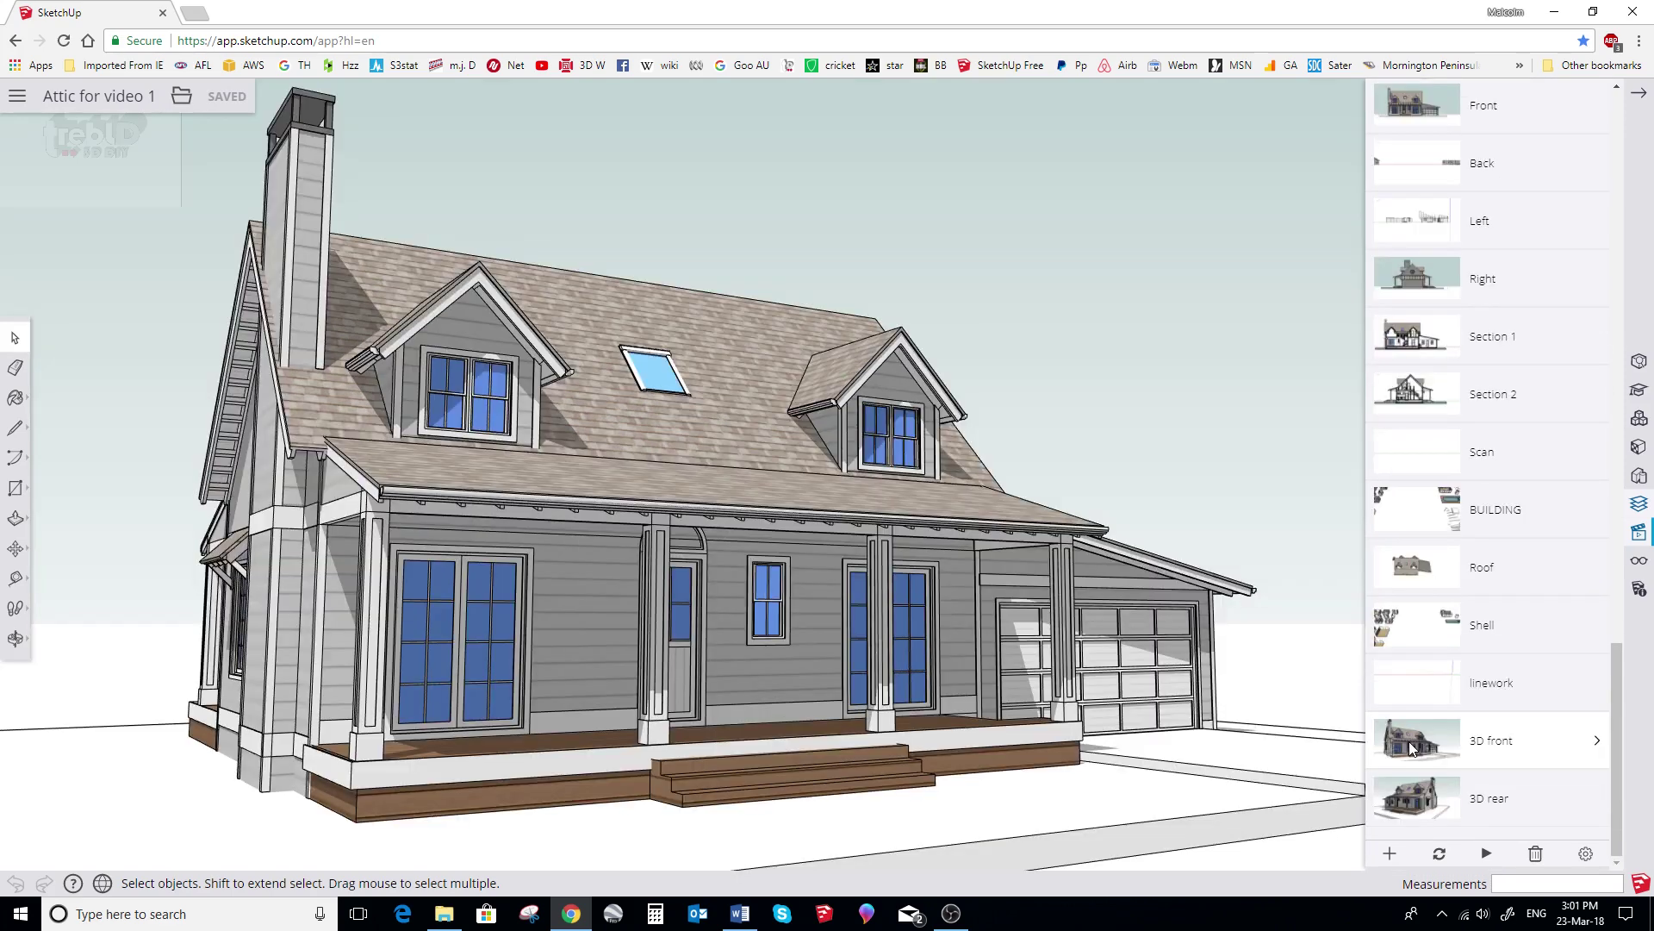
{"action": "left_click", "coordinate": [1420, 812]}
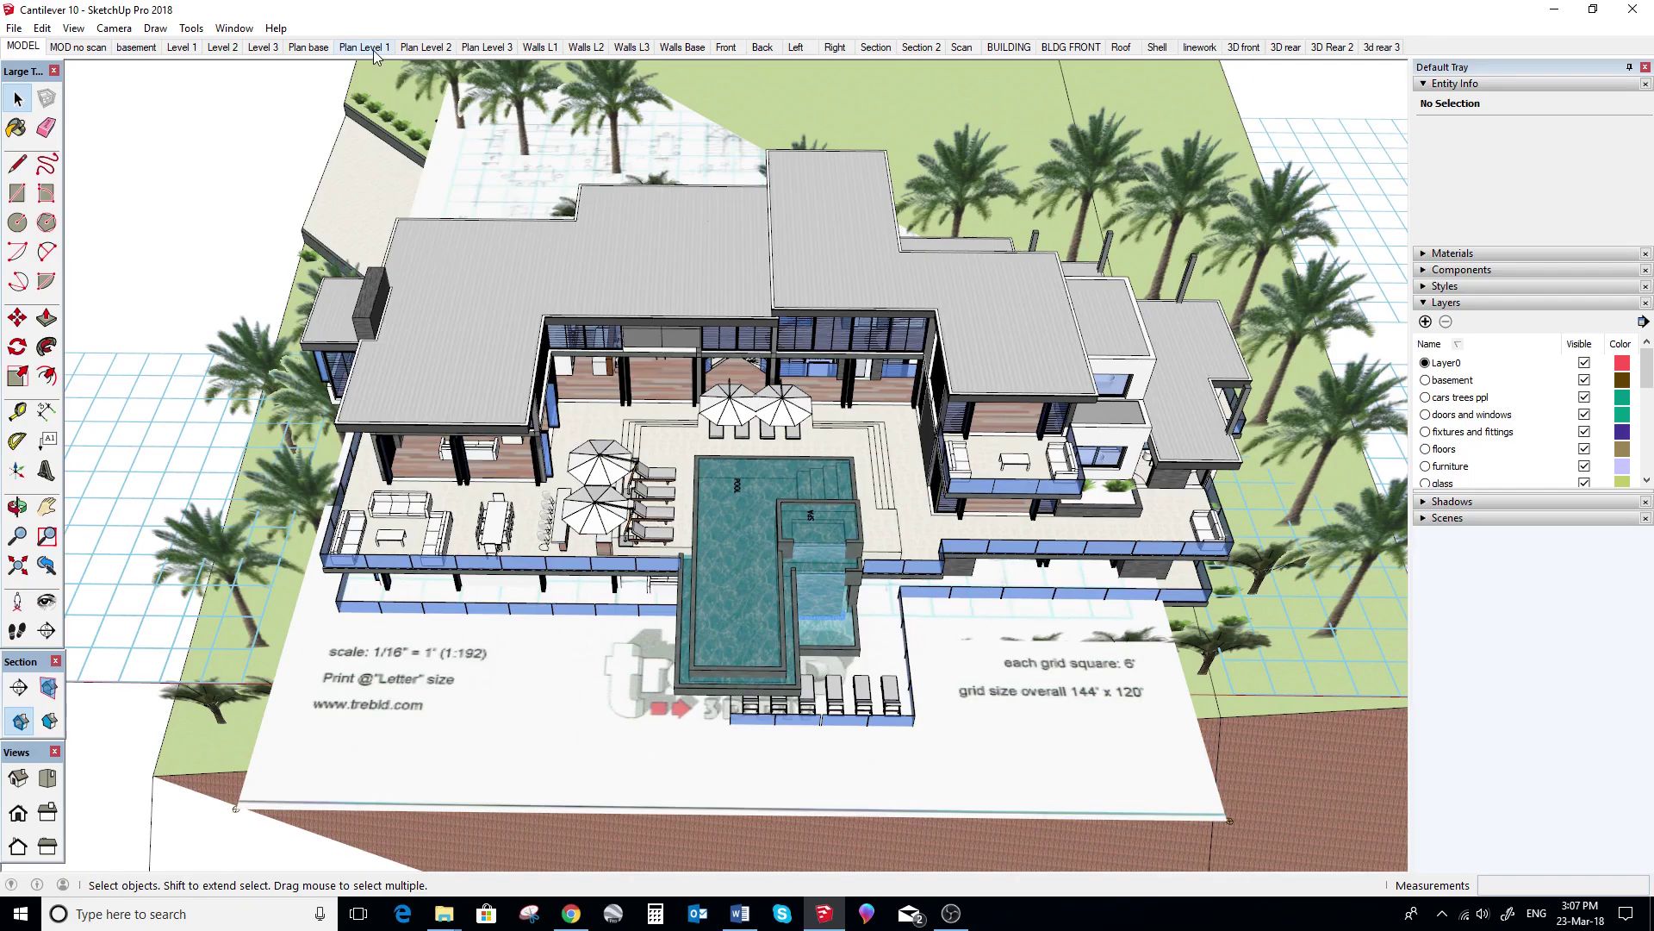
Show the Plan Level 1, 2 and 3 floor layouts, then the 3D BUILDING perspective.
{"action": "left_click", "coordinate": [366, 48]}
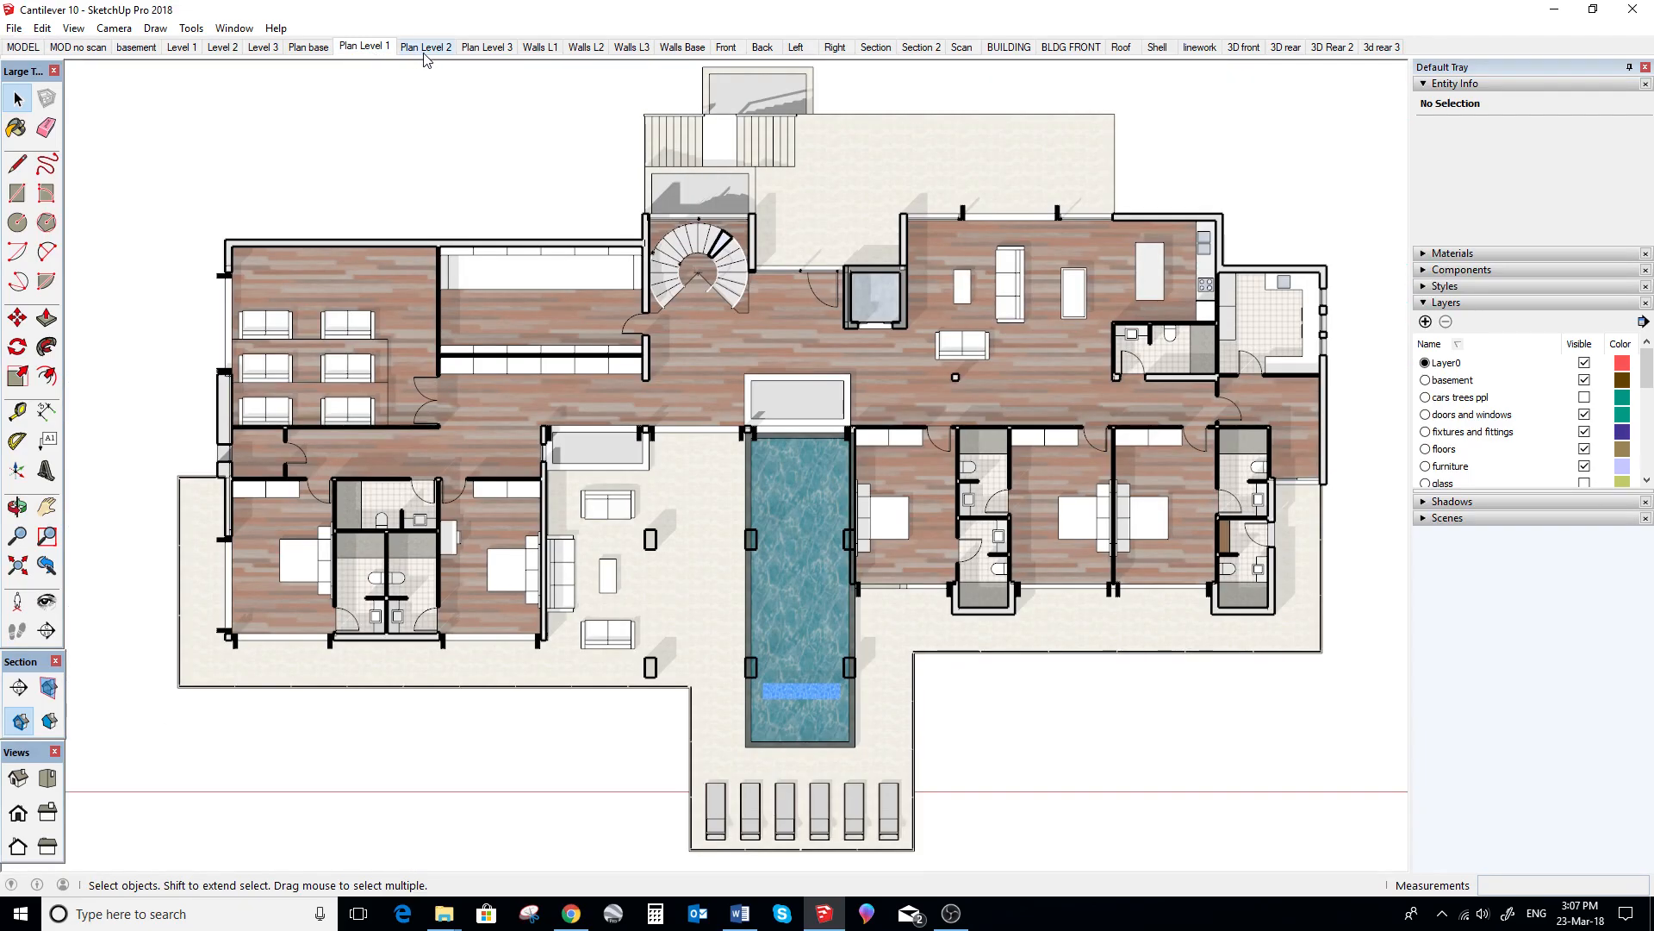
{"action": "left_click", "coordinate": [427, 52]}
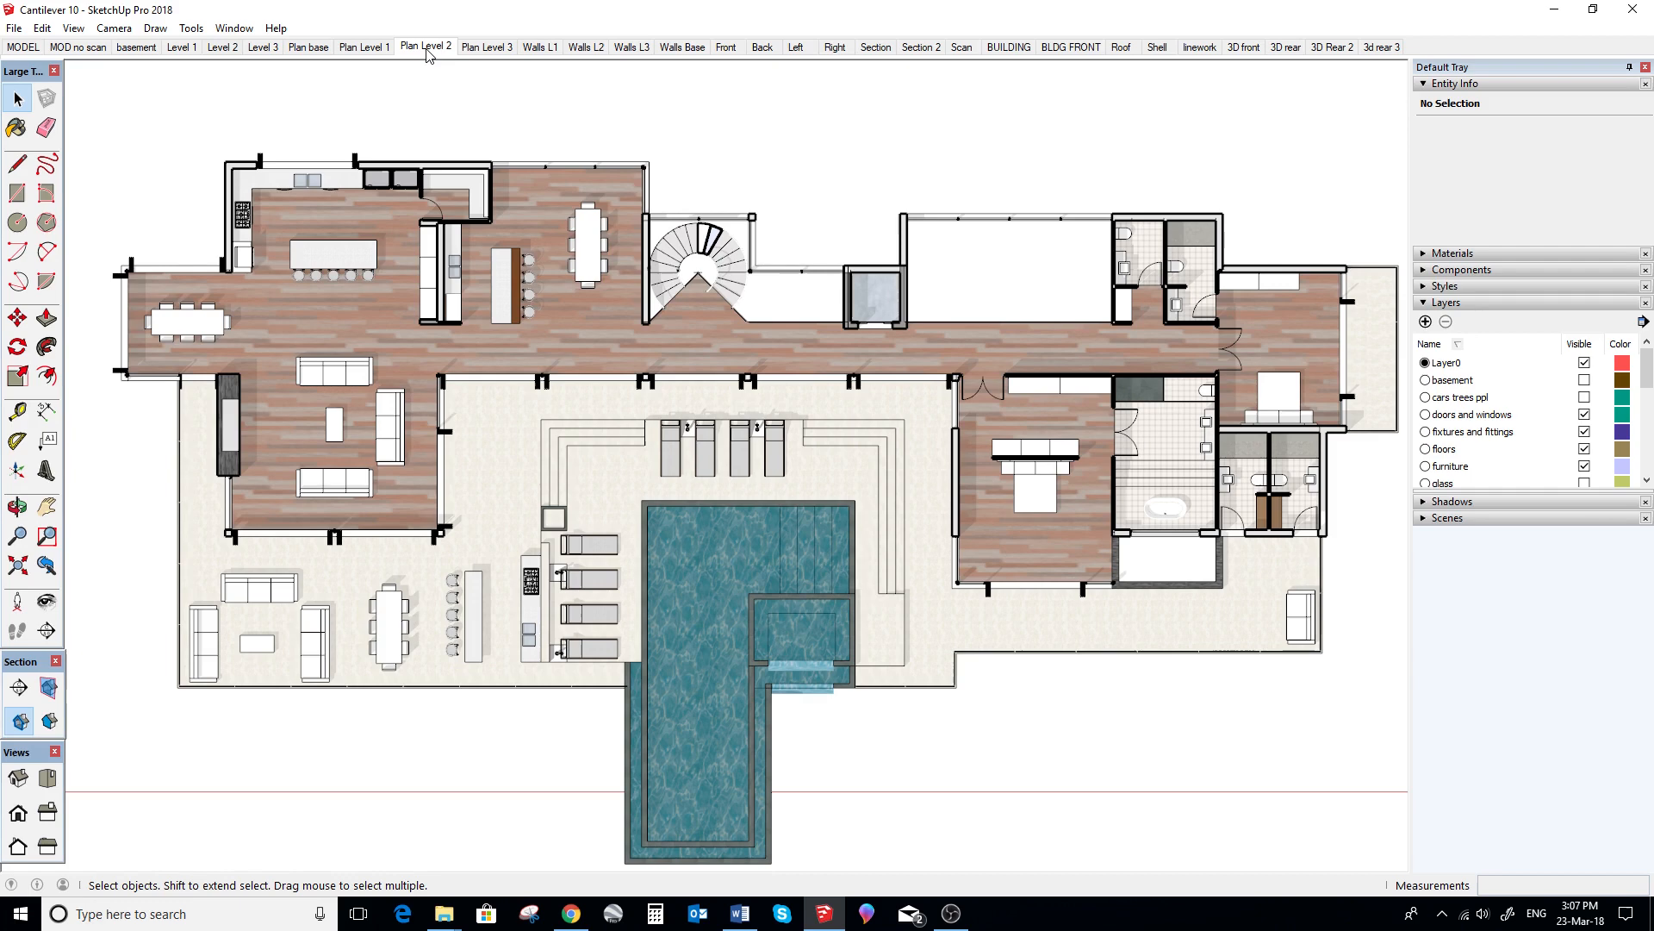
{"action": "left_click", "coordinate": [485, 48]}
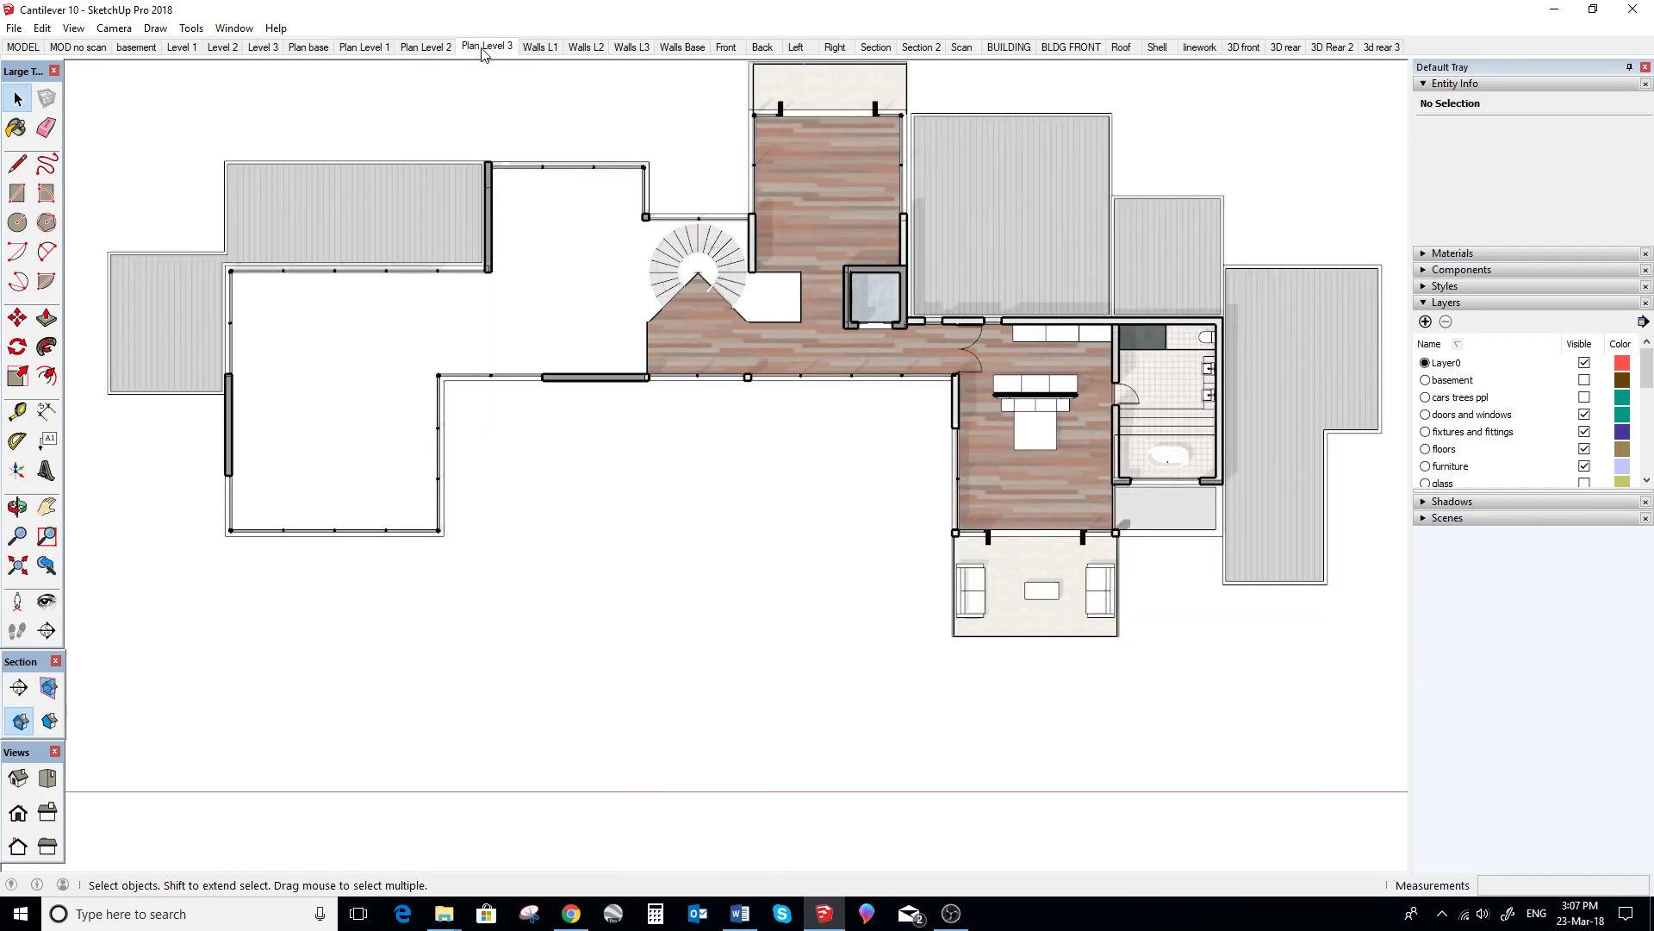
{"action": "left_click", "coordinate": [1015, 53]}
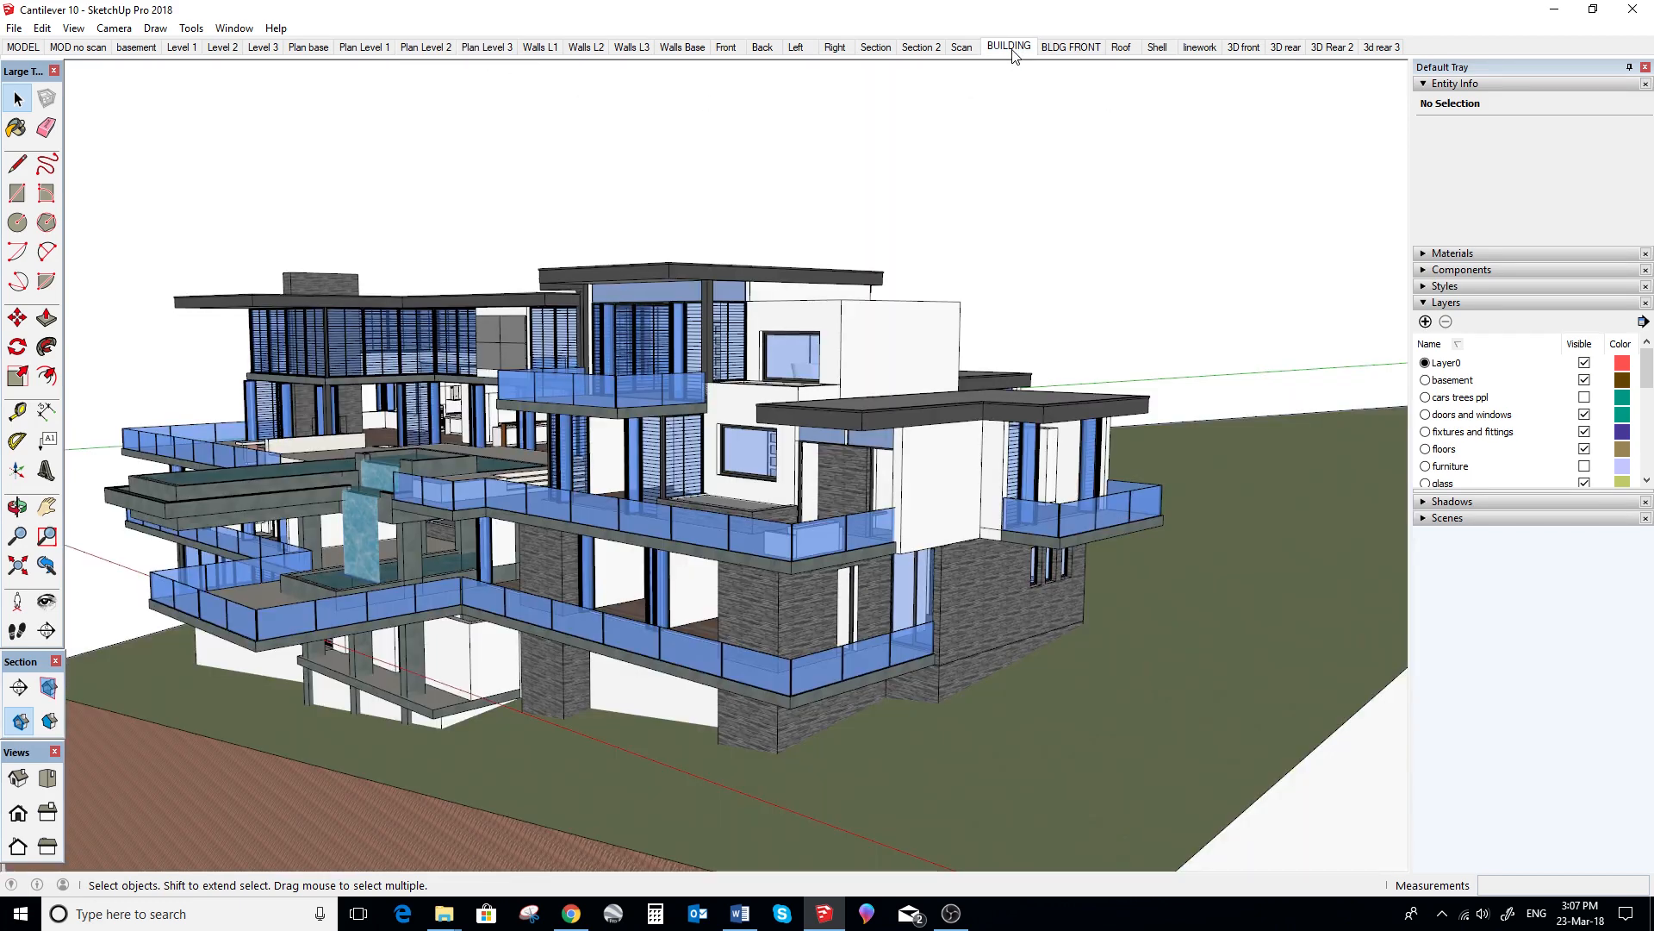
Step through the 3D rear, 3D Rear 2 and 3d rear 3 scenes of the cantilever house.
{"action": "left_click", "coordinate": [1288, 50]}
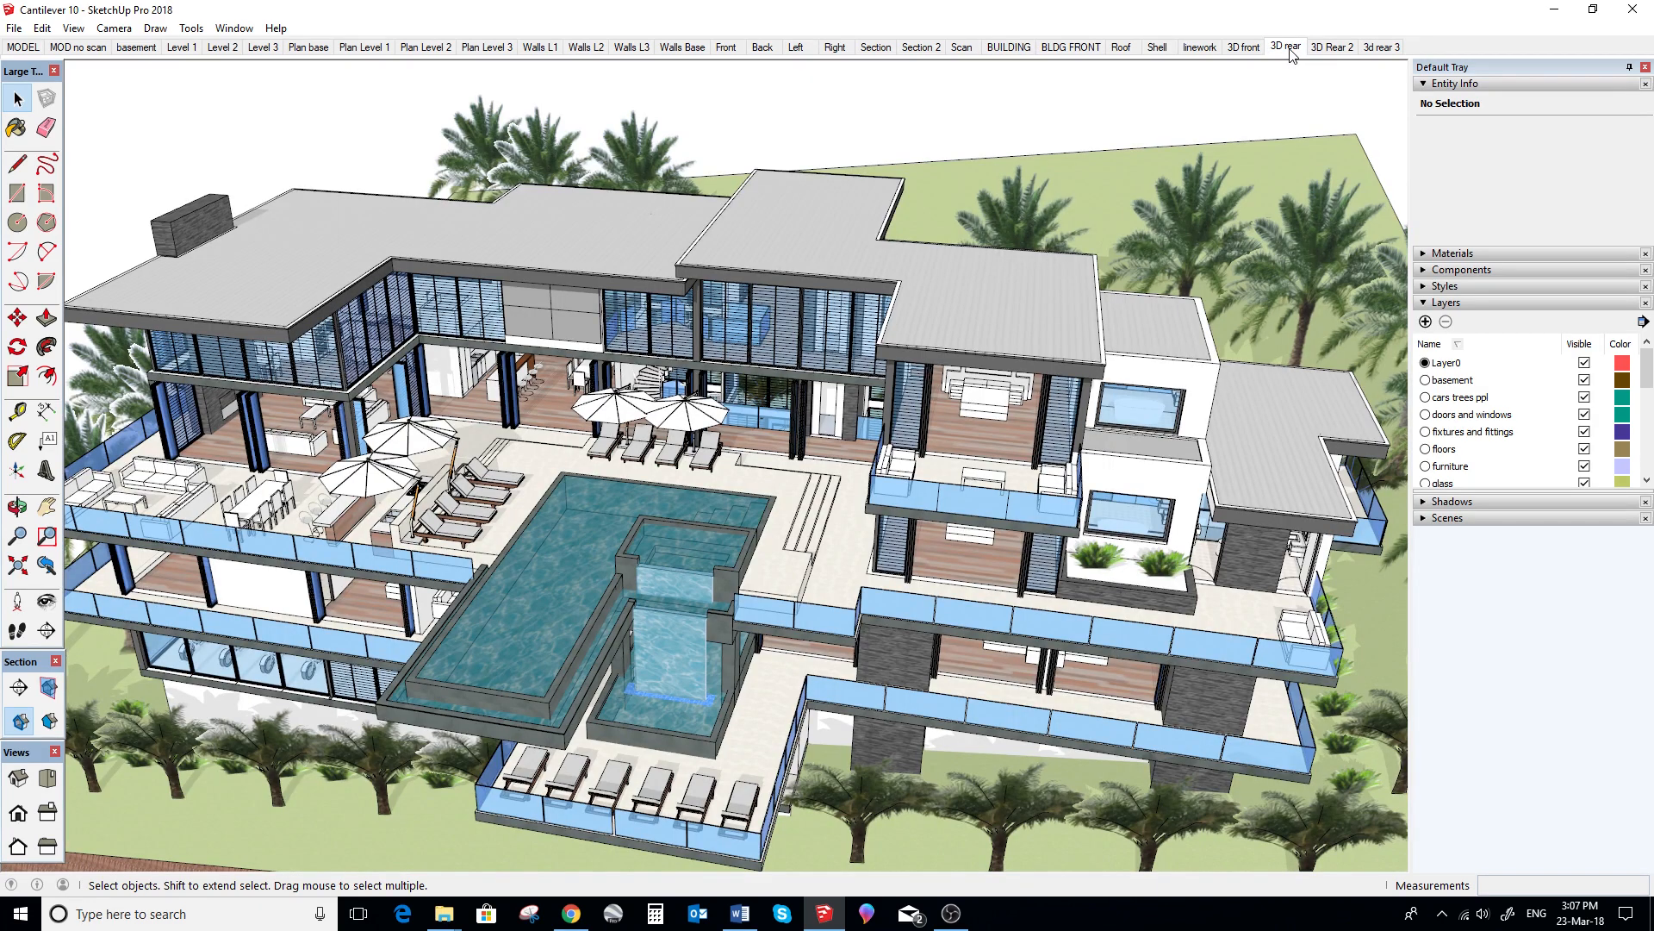
{"action": "left_click", "coordinate": [1340, 47]}
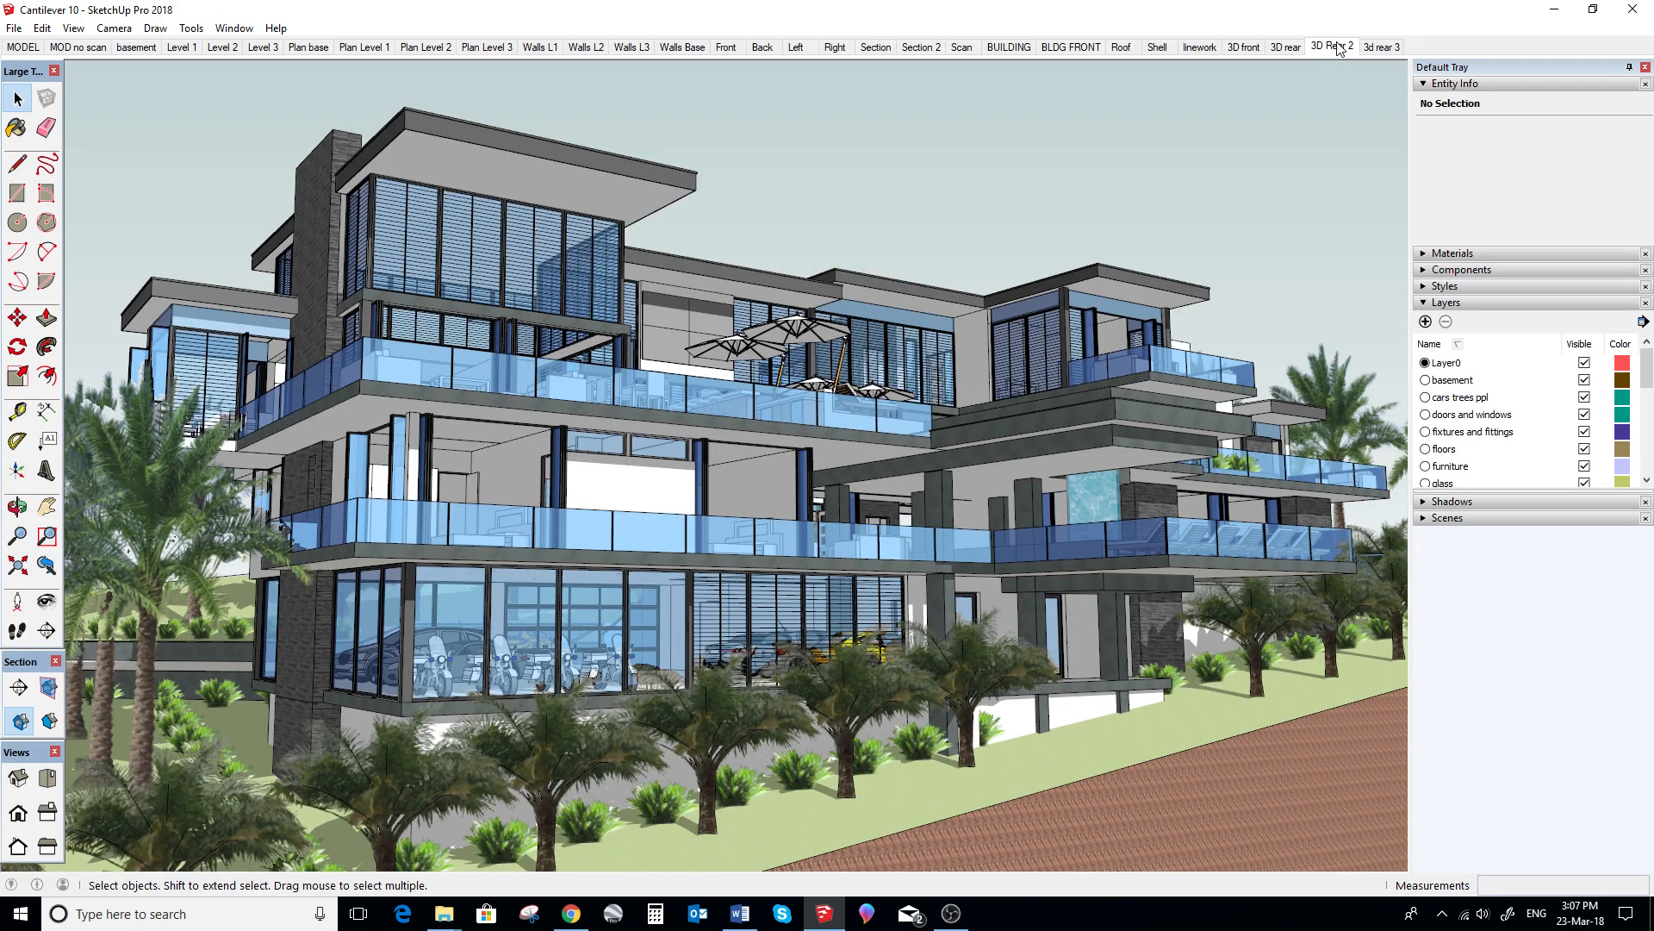
{"action": "left_click", "coordinate": [1371, 50]}
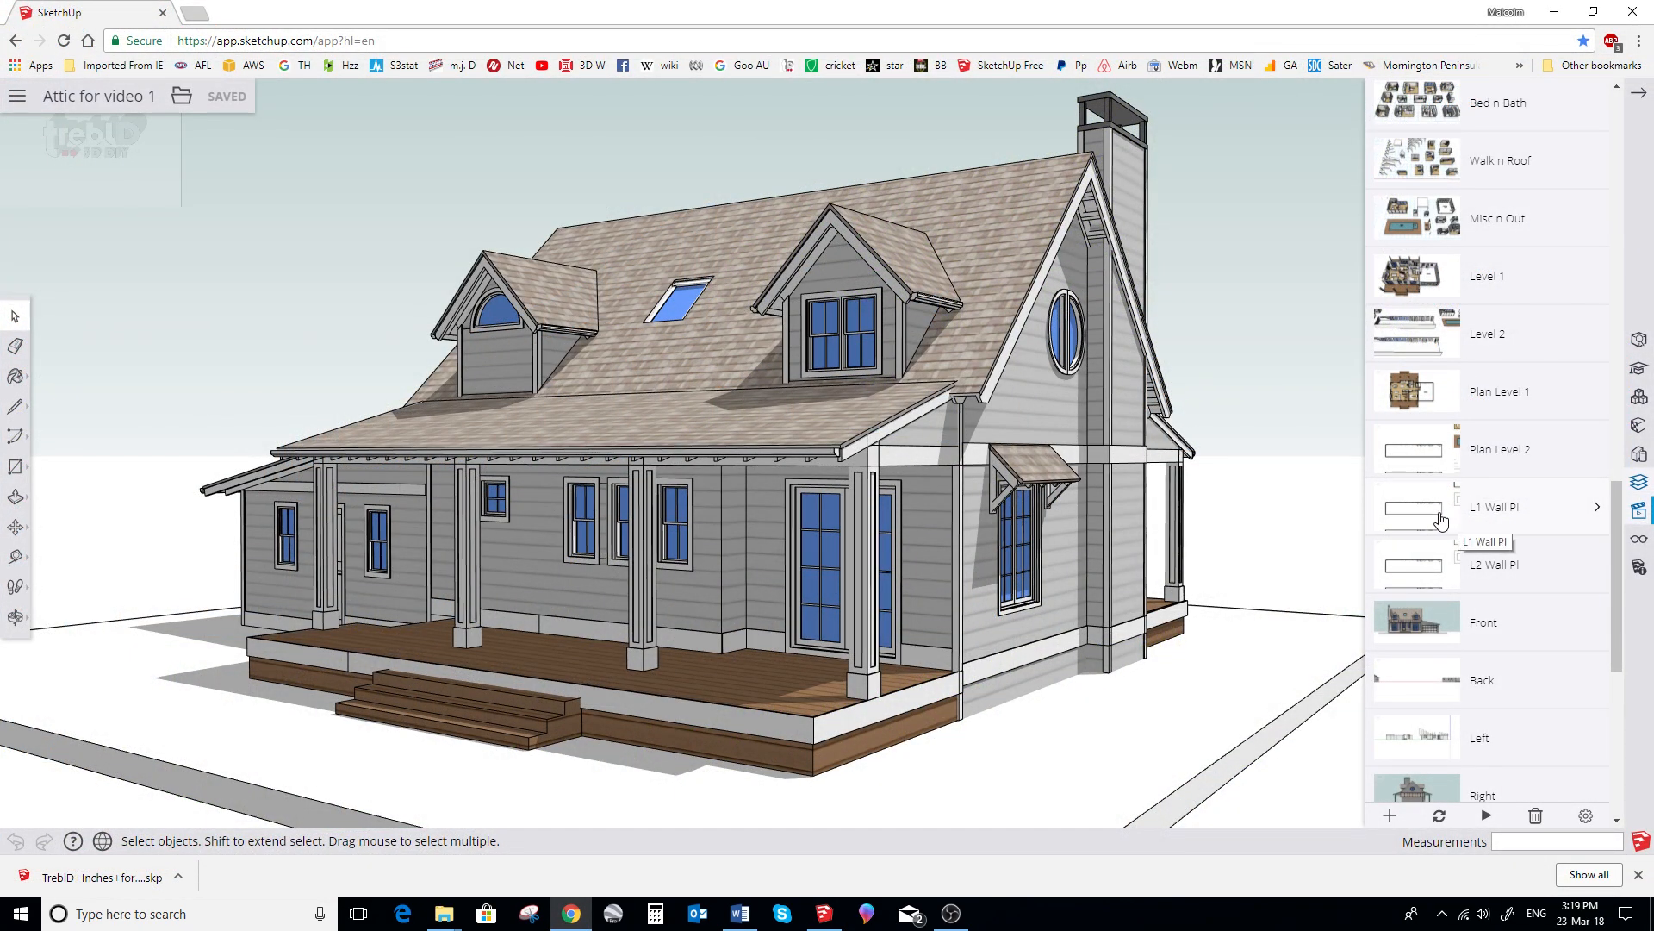
Show the L1 Wall Pl and then L2 Wall Pl walls-only plan scenes.
{"action": "left_click", "coordinate": [1440, 519]}
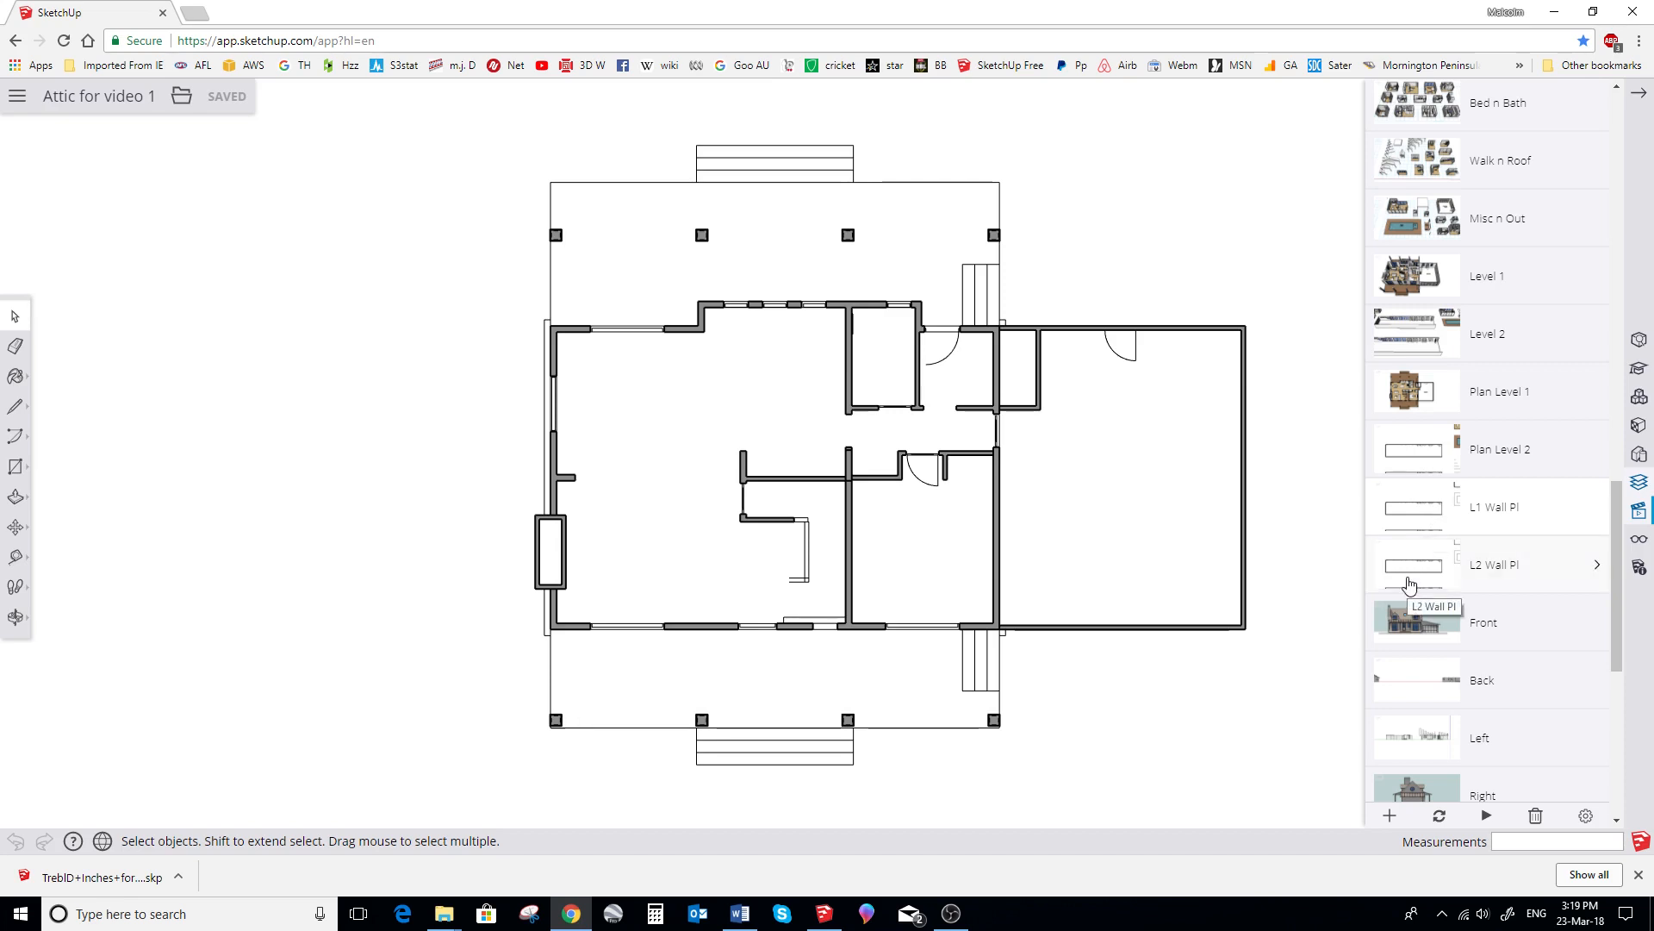
{"action": "left_click", "coordinate": [1410, 584]}
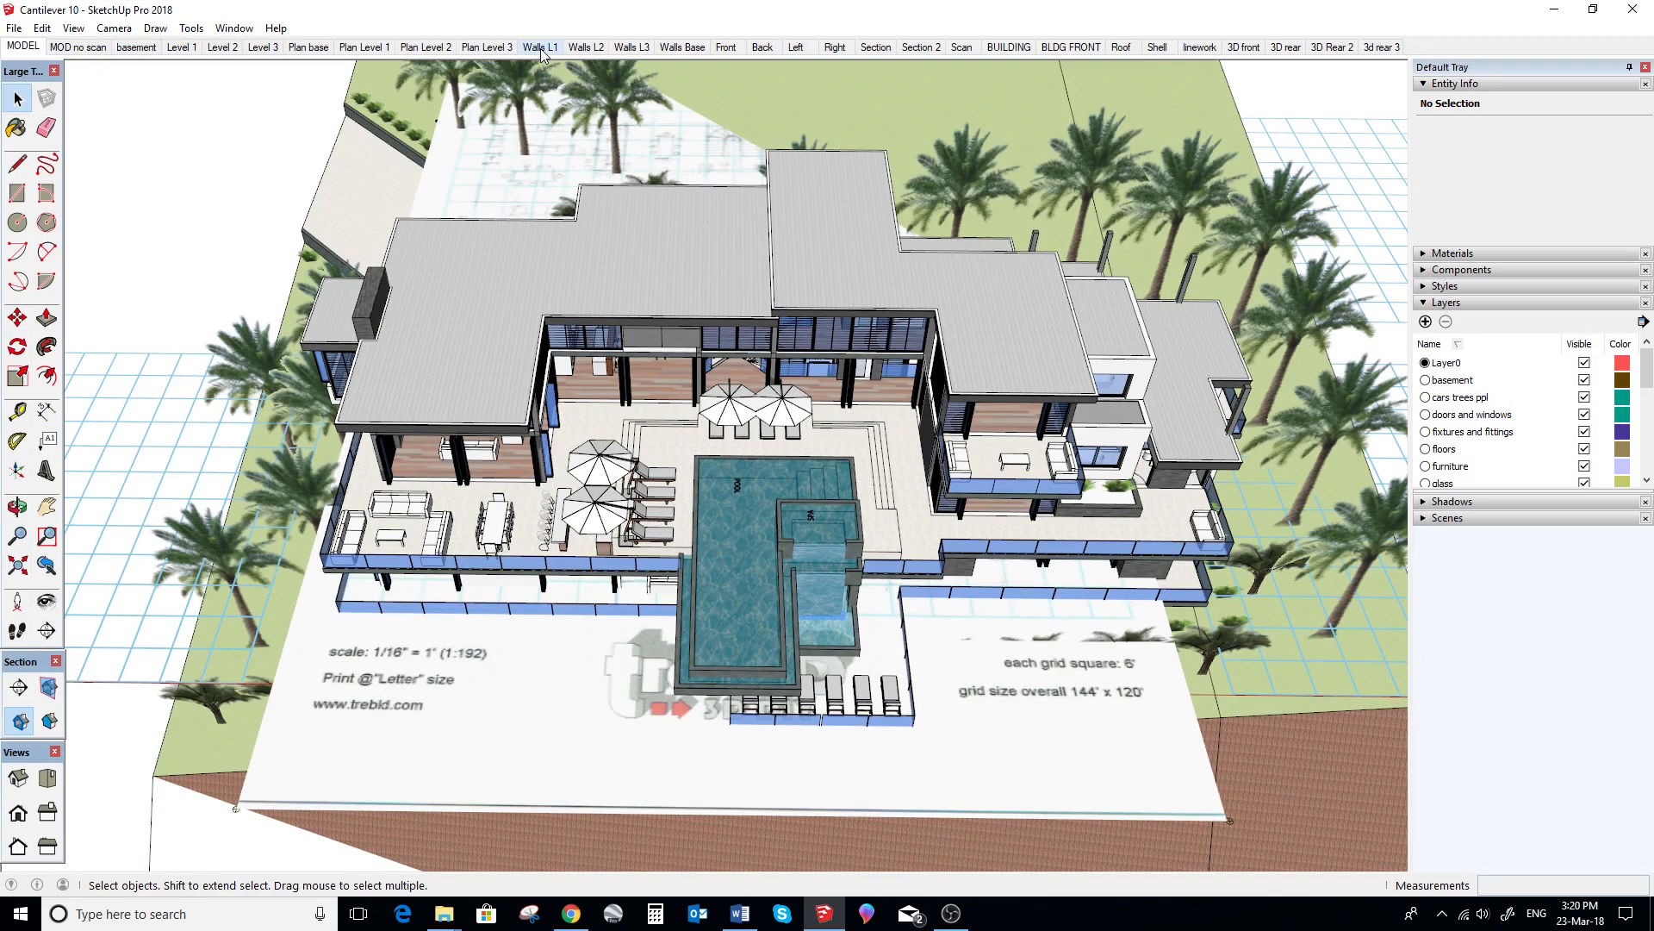
Show the Walls L1, L2 and L3 scenes, return to Walls L1, then the rendered Plan Level 1.
{"action": "left_click", "coordinate": [542, 50]}
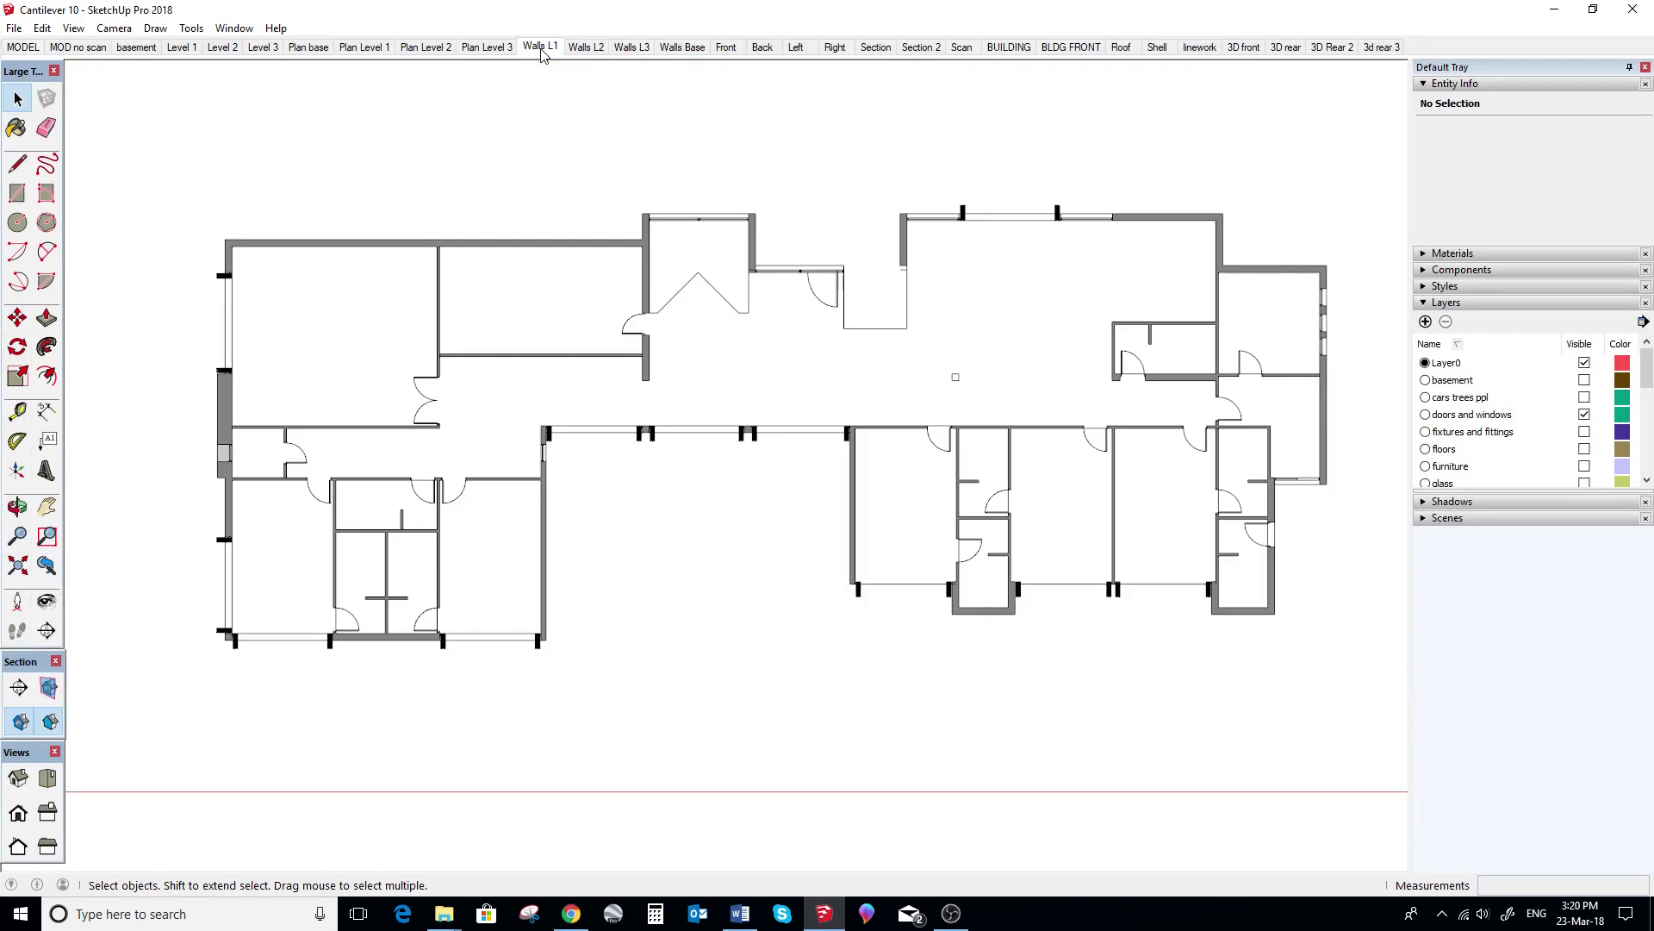
{"action": "left_click", "coordinate": [584, 48]}
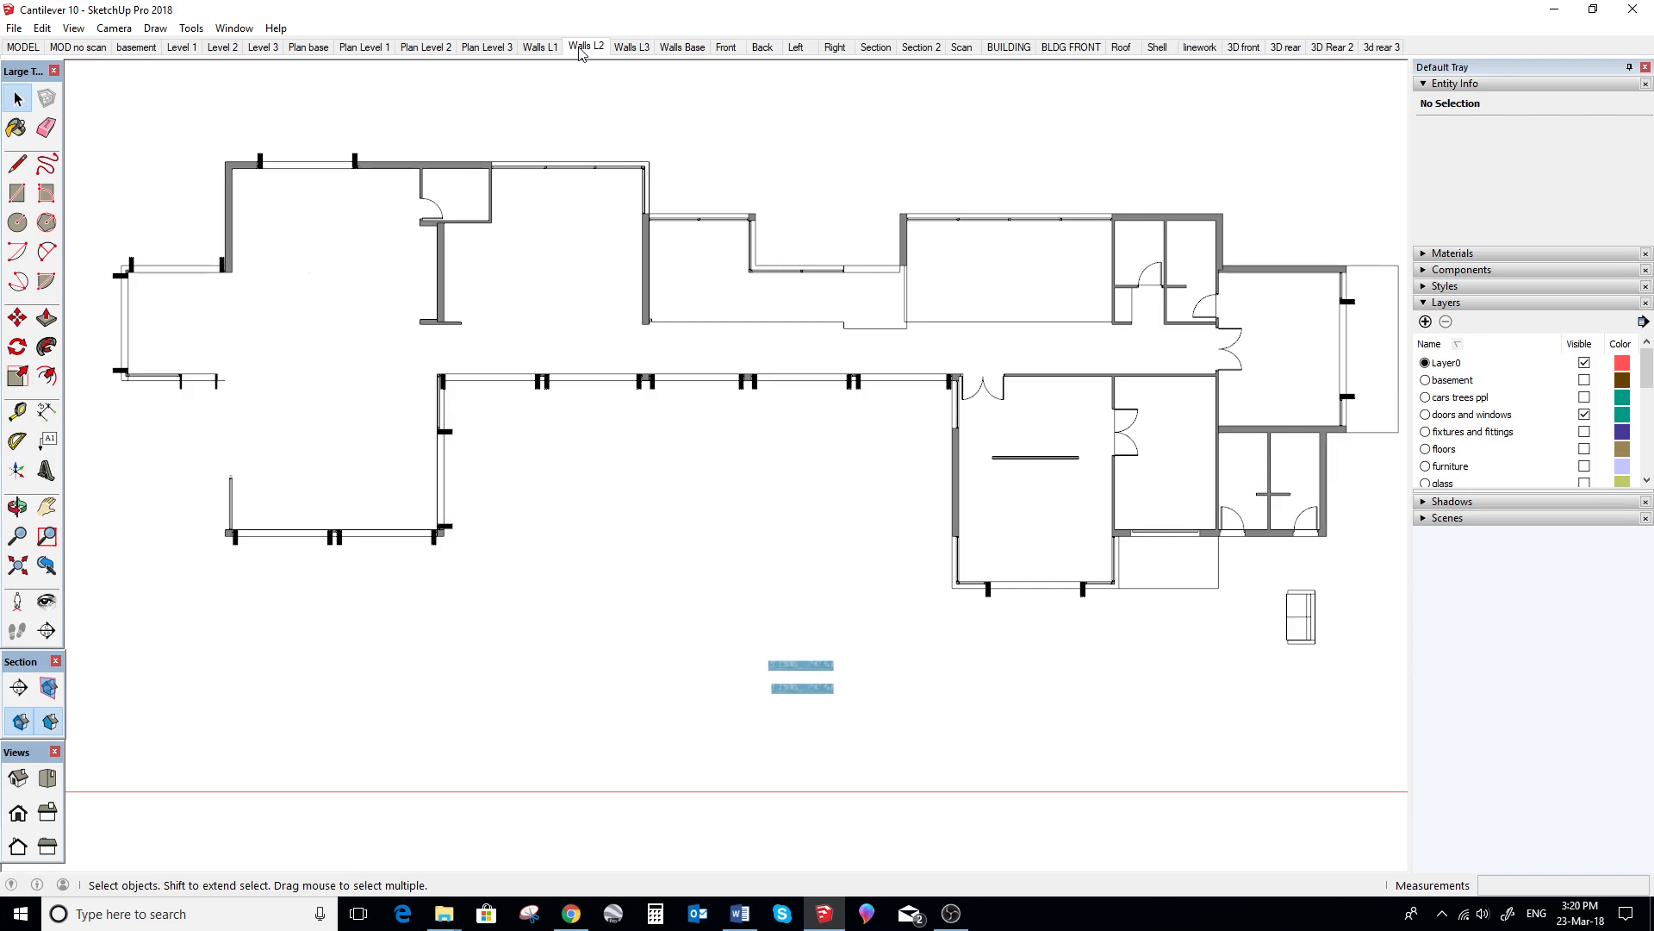
{"action": "left_click", "coordinate": [631, 47]}
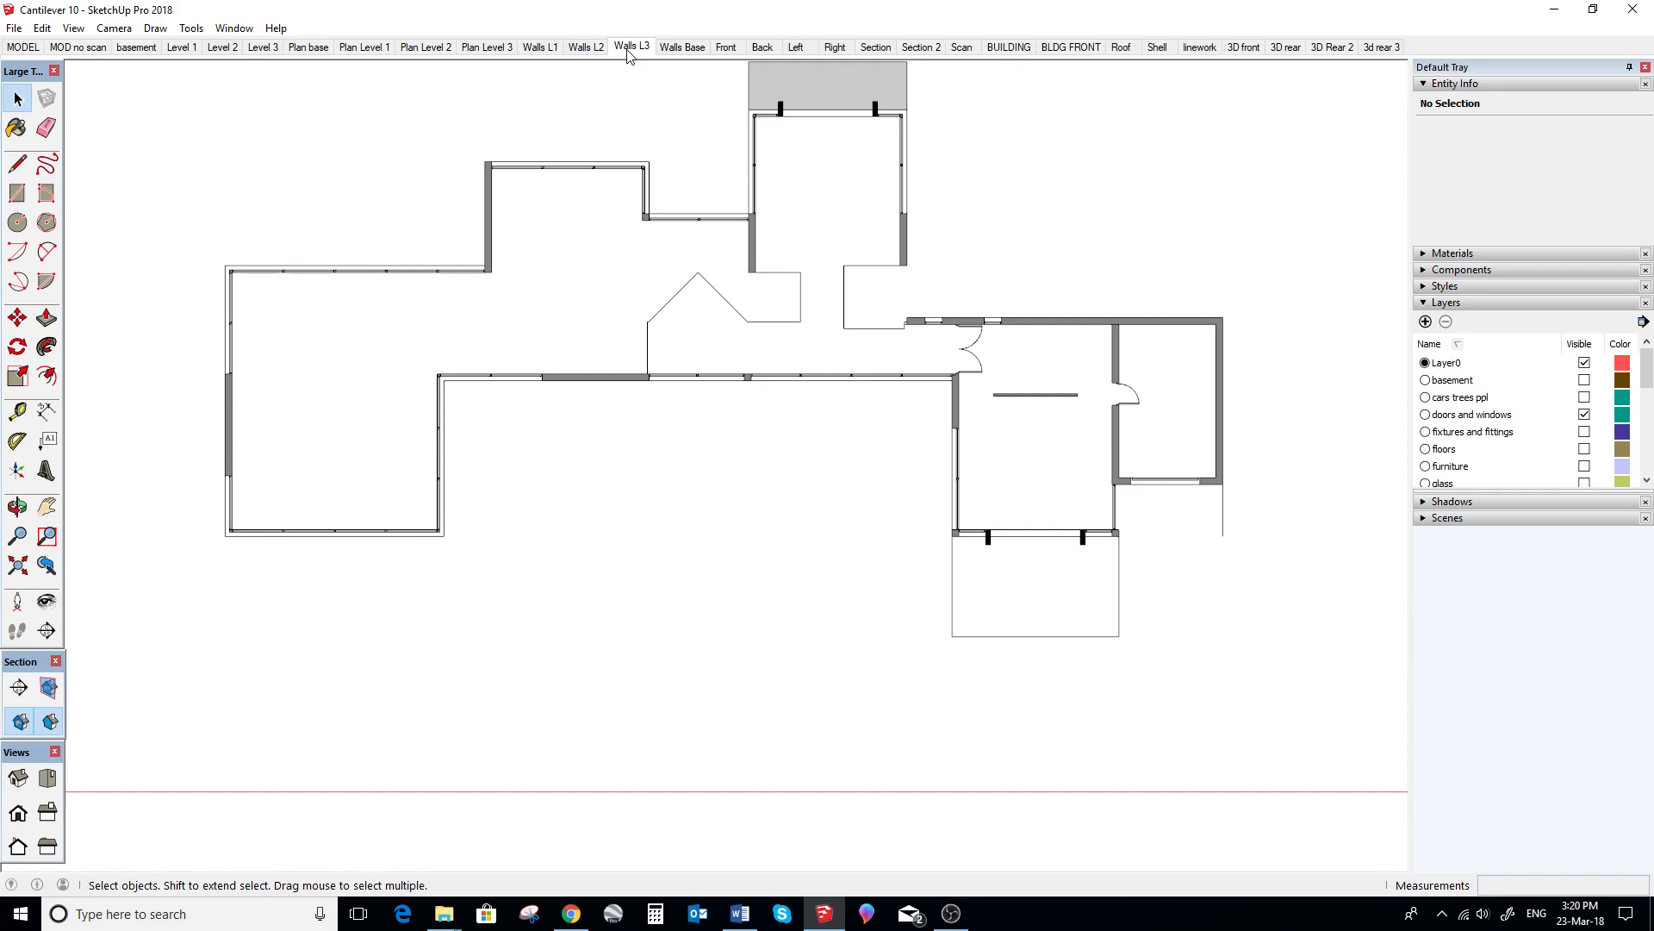
{"action": "left_click", "coordinate": [543, 52]}
{"action": "left_click", "coordinate": [371, 53]}
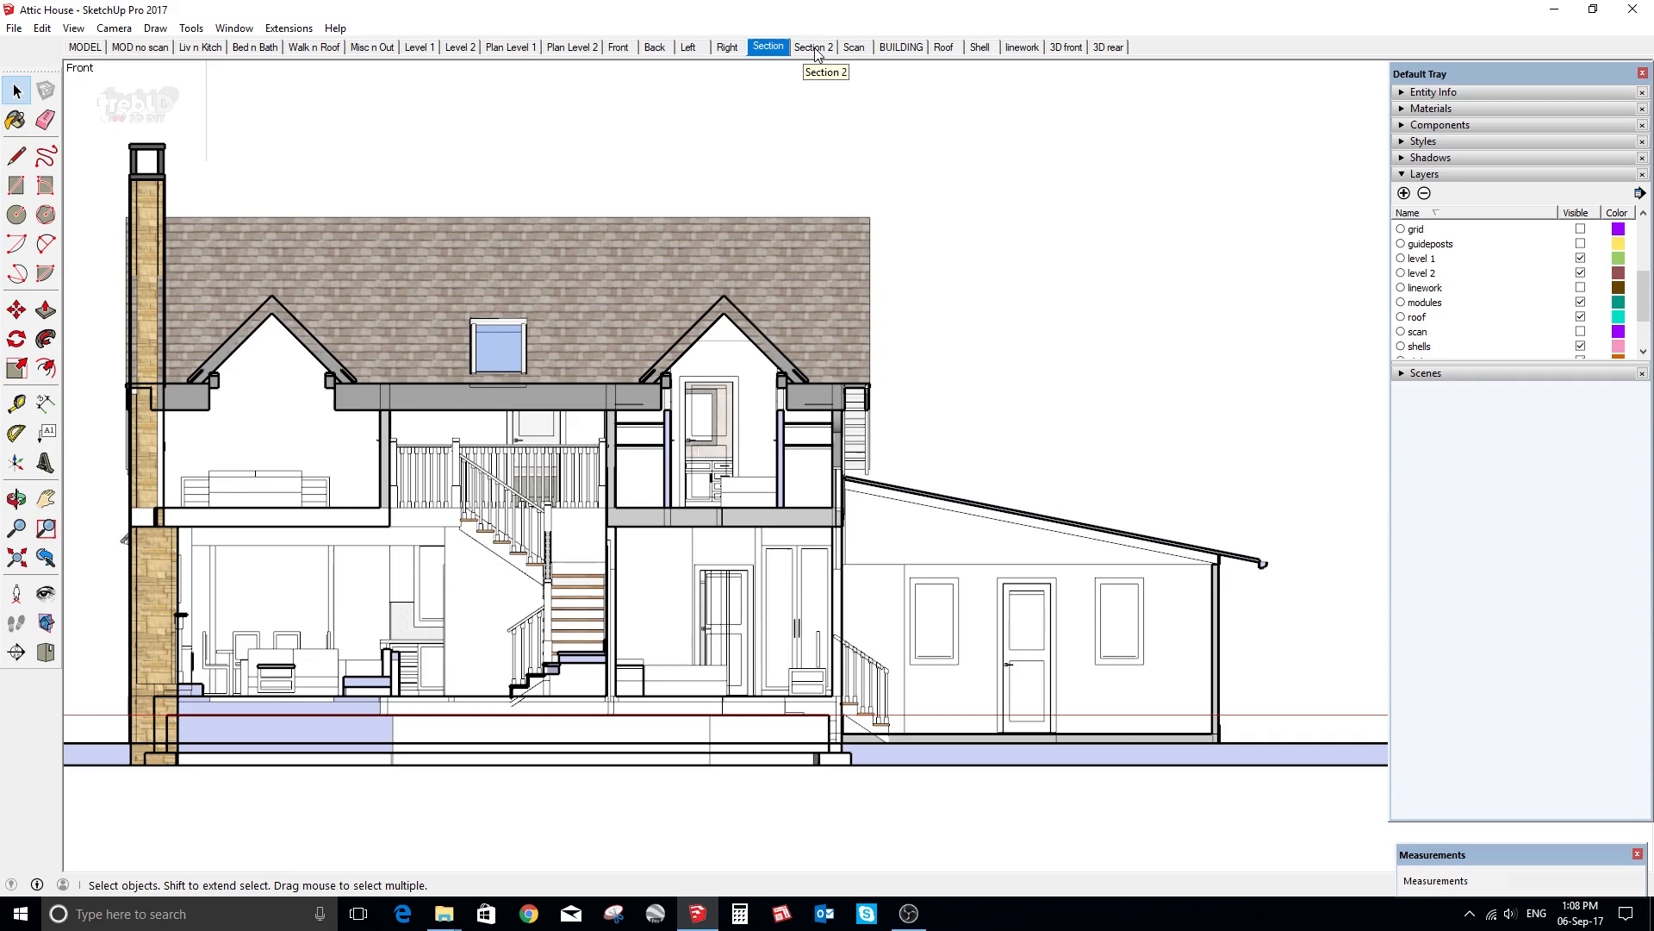
View the Section 2 cutaway and 3D front scenes, then switch to the TrebID home page in the browser.
{"action": "left_click", "coordinate": [816, 49]}
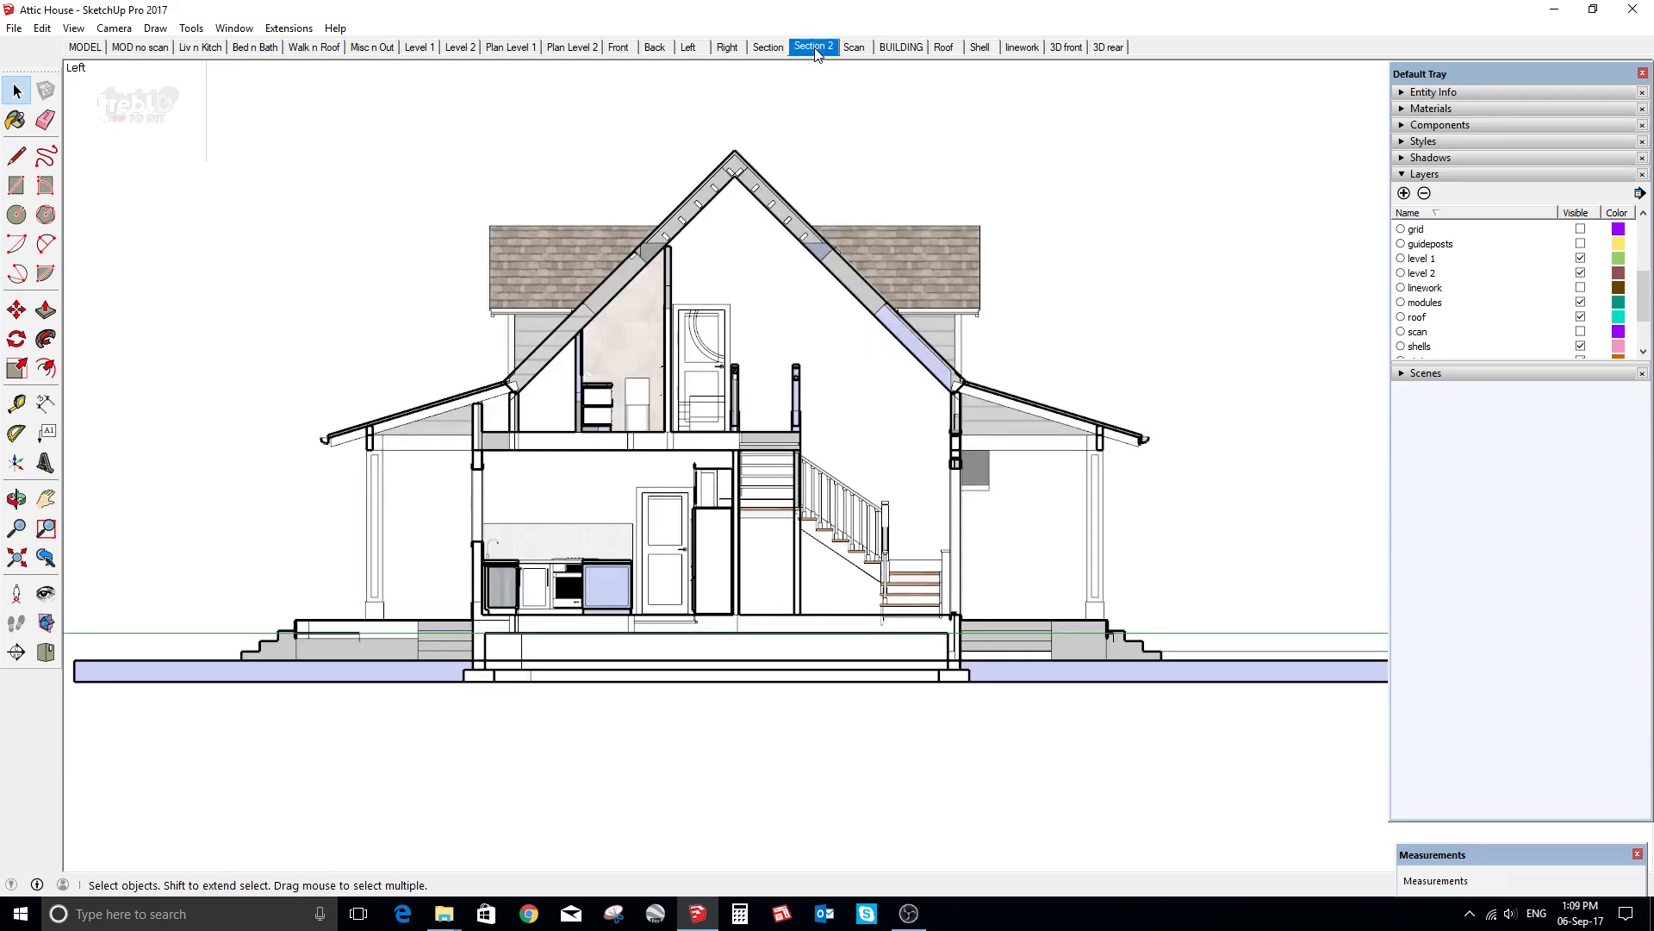
{"action": "left_click", "coordinate": [1067, 47]}
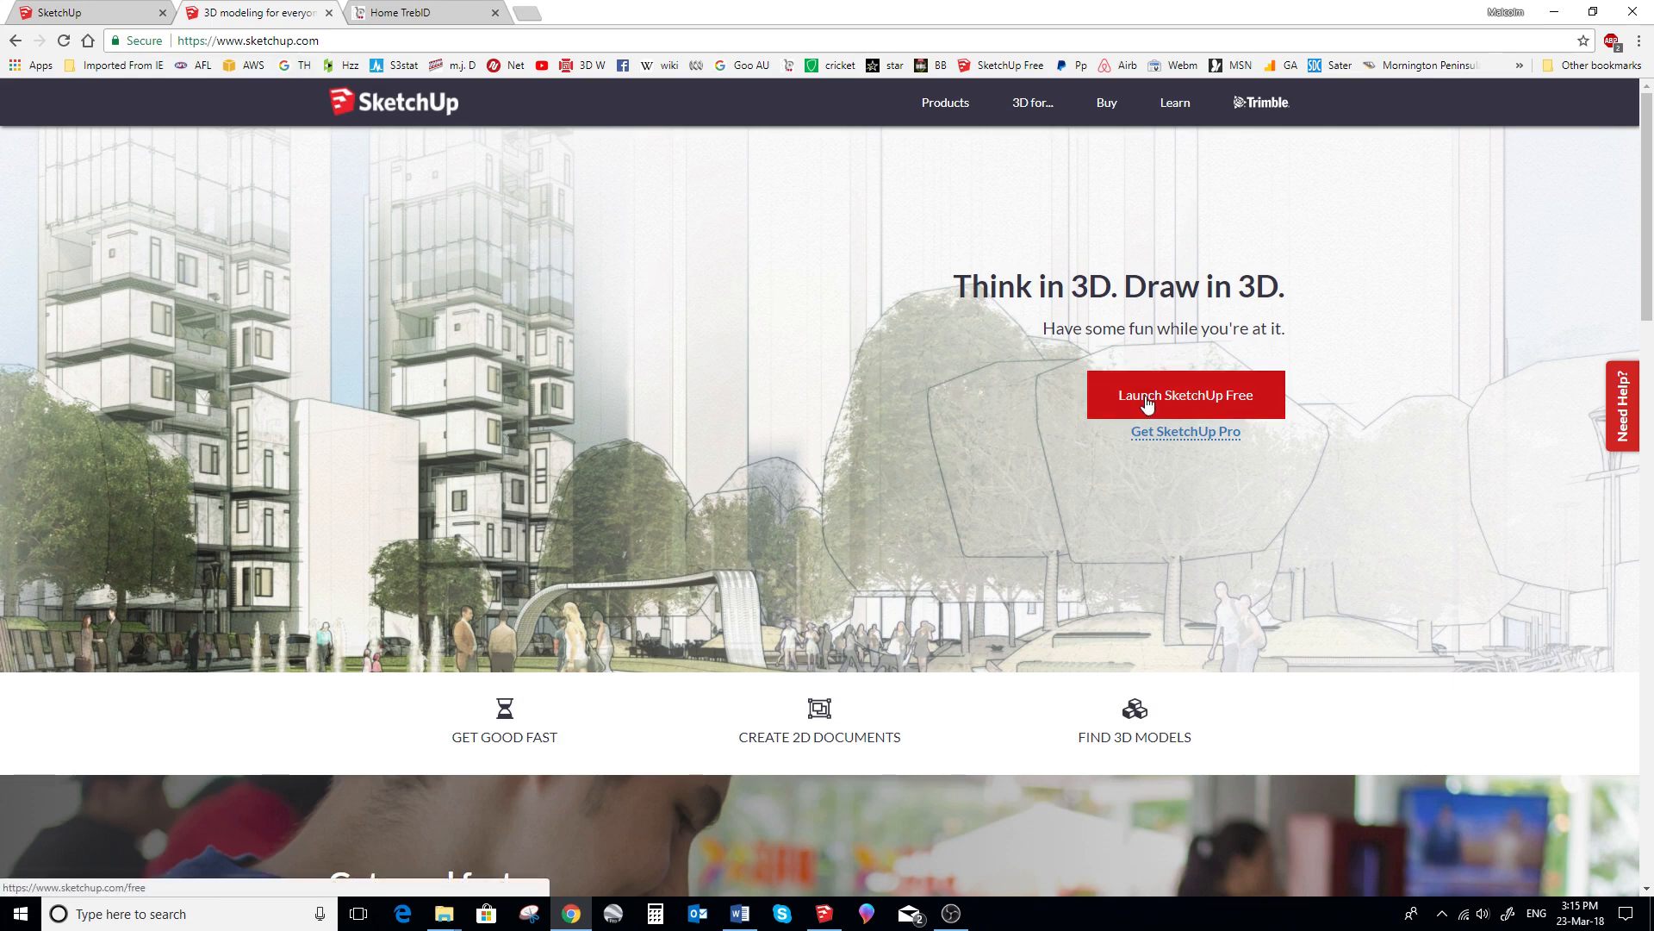
{"action": "left_click", "coordinate": [414, 12]}
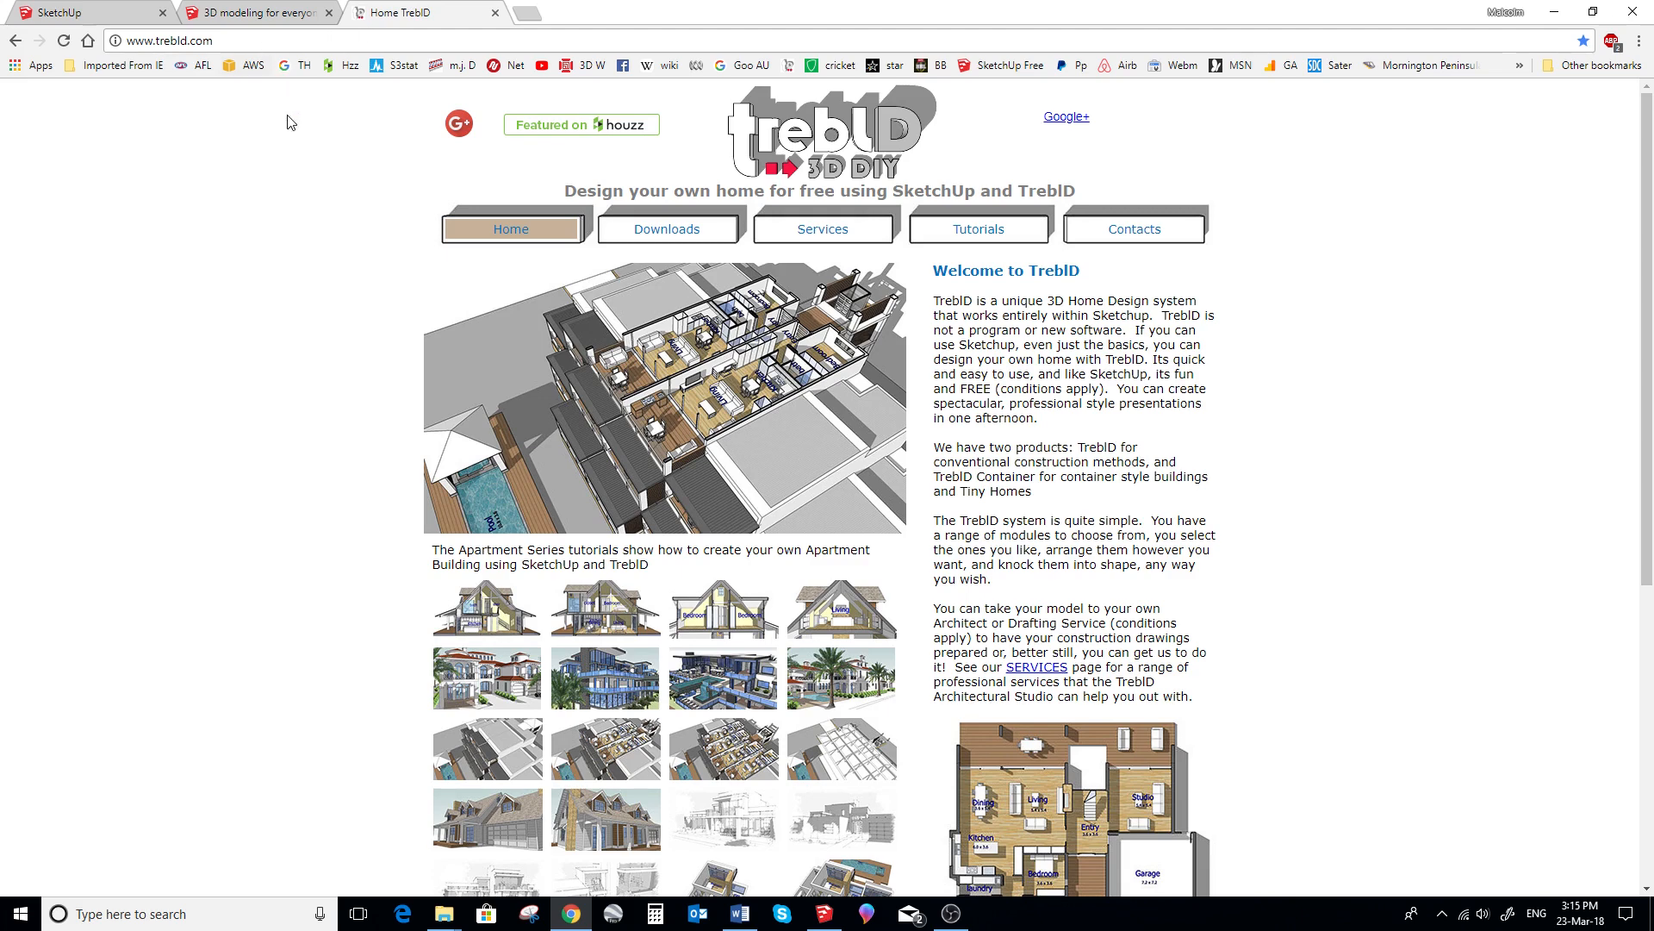
On the TrebID Downloads page, note the SketchUp Free paragraph and download the TrebID INCHES template.
{"action": "left_click", "coordinate": [663, 233]}
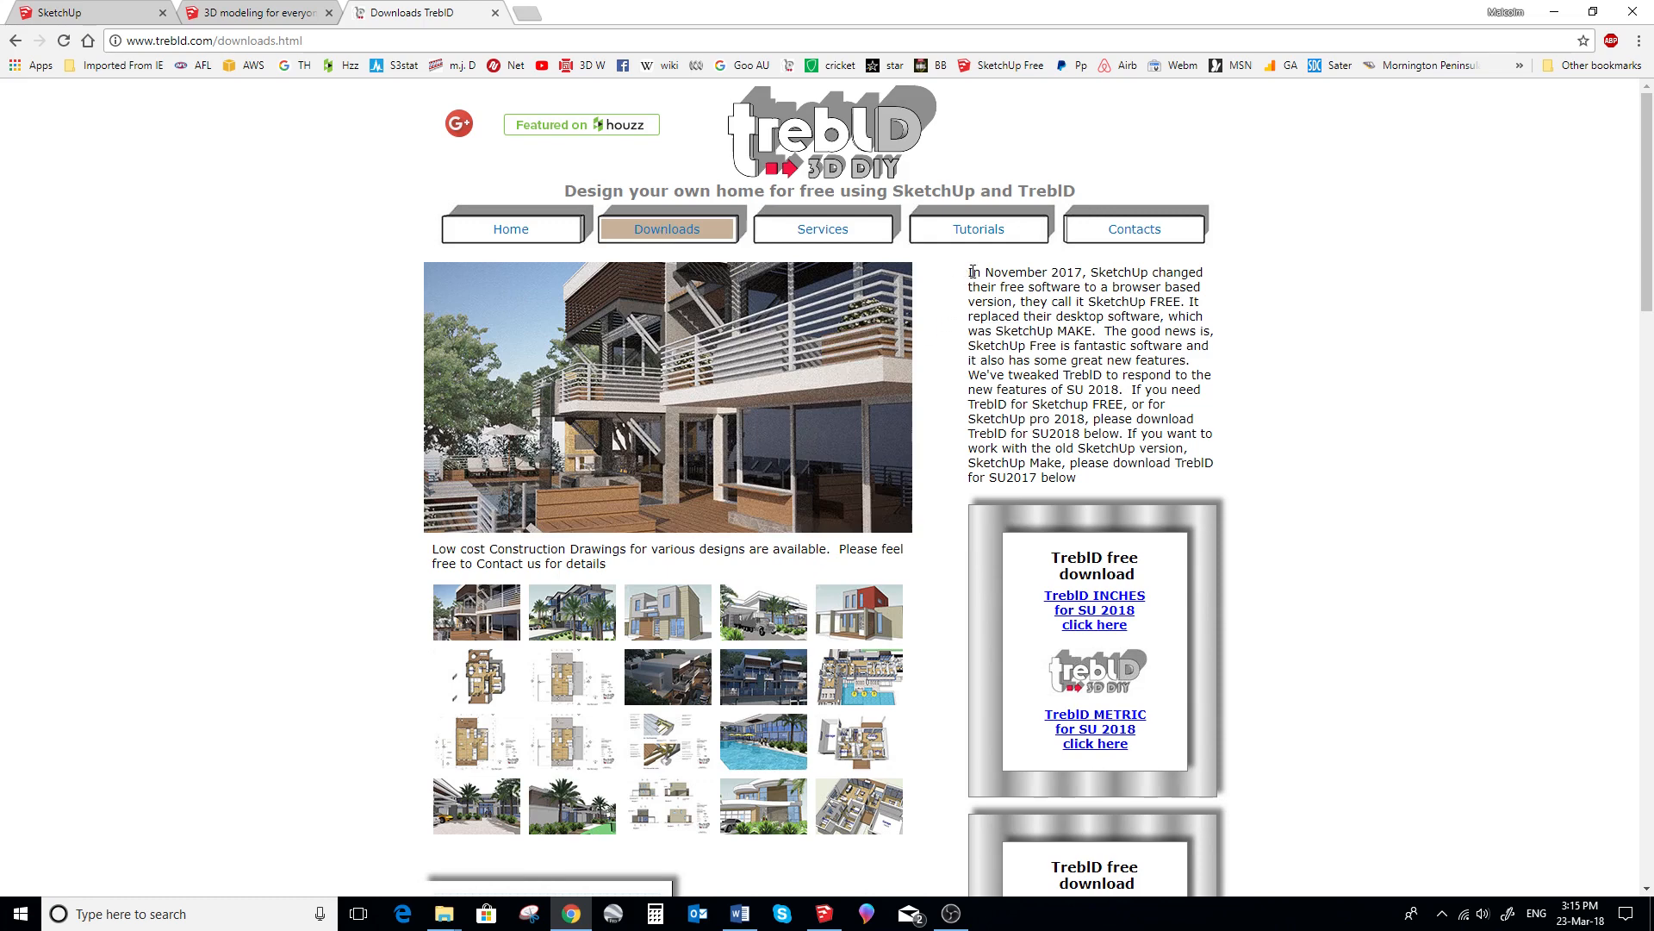
{"action": "left_click_drag", "start_coordinate": [969, 273], "coordinate": [1082, 484]}
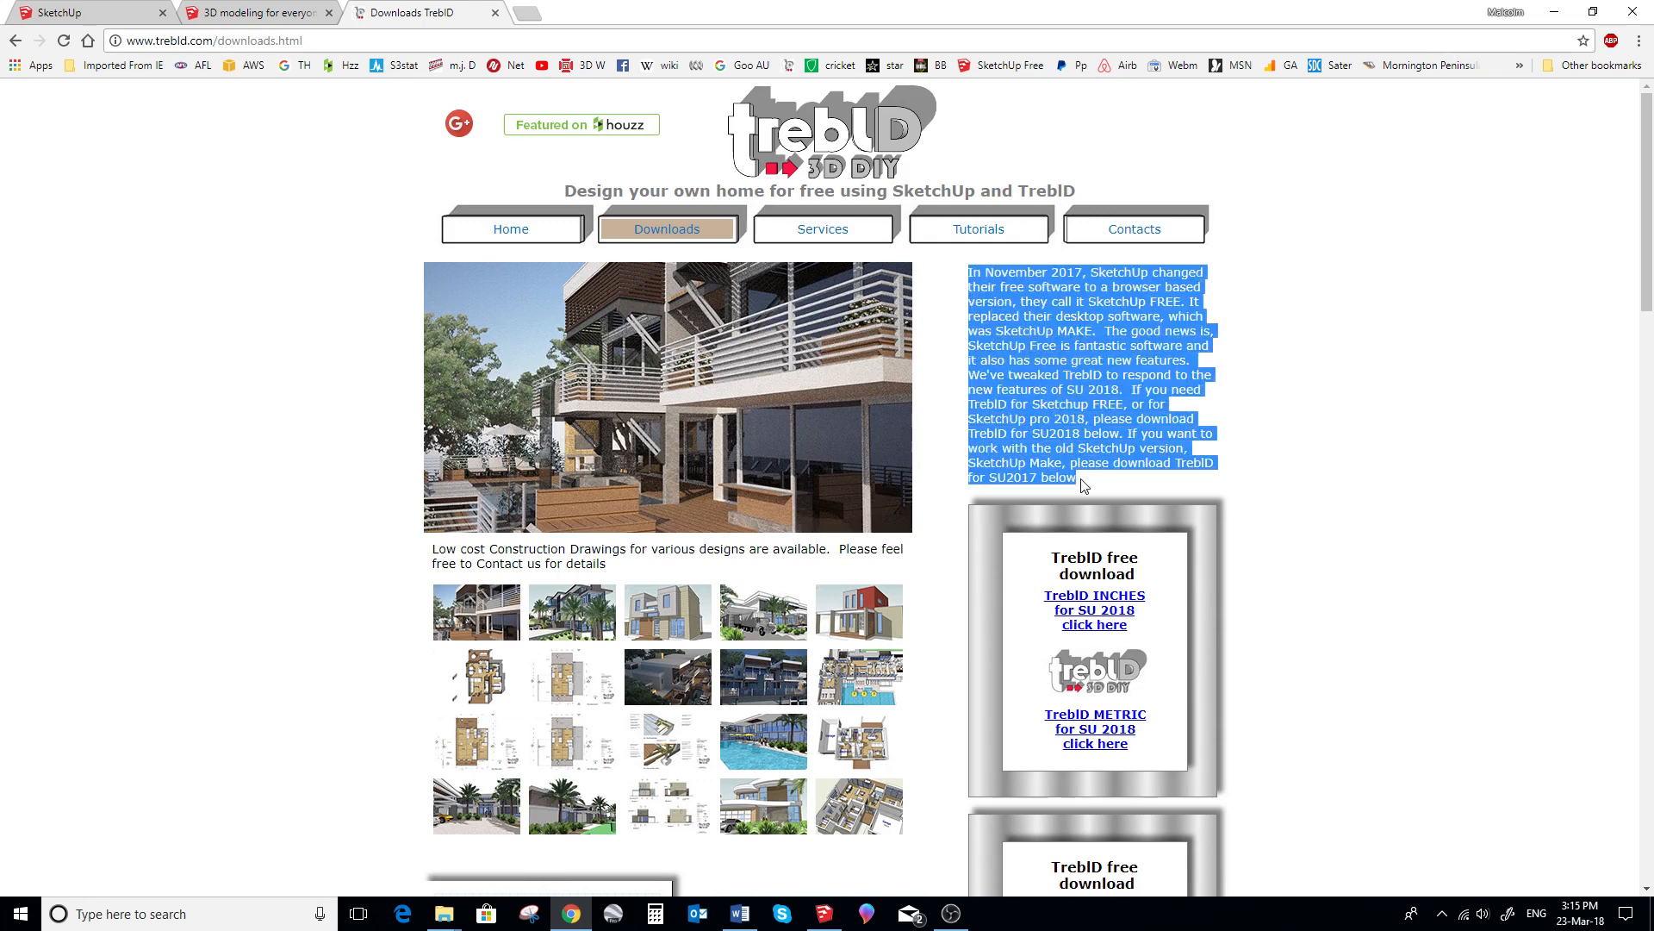
{"action": "left_click", "coordinate": [1269, 424]}
{"action": "scroll", "coordinate": [1268, 424], "scroll_direction": "down", "scroll_amount": 2}
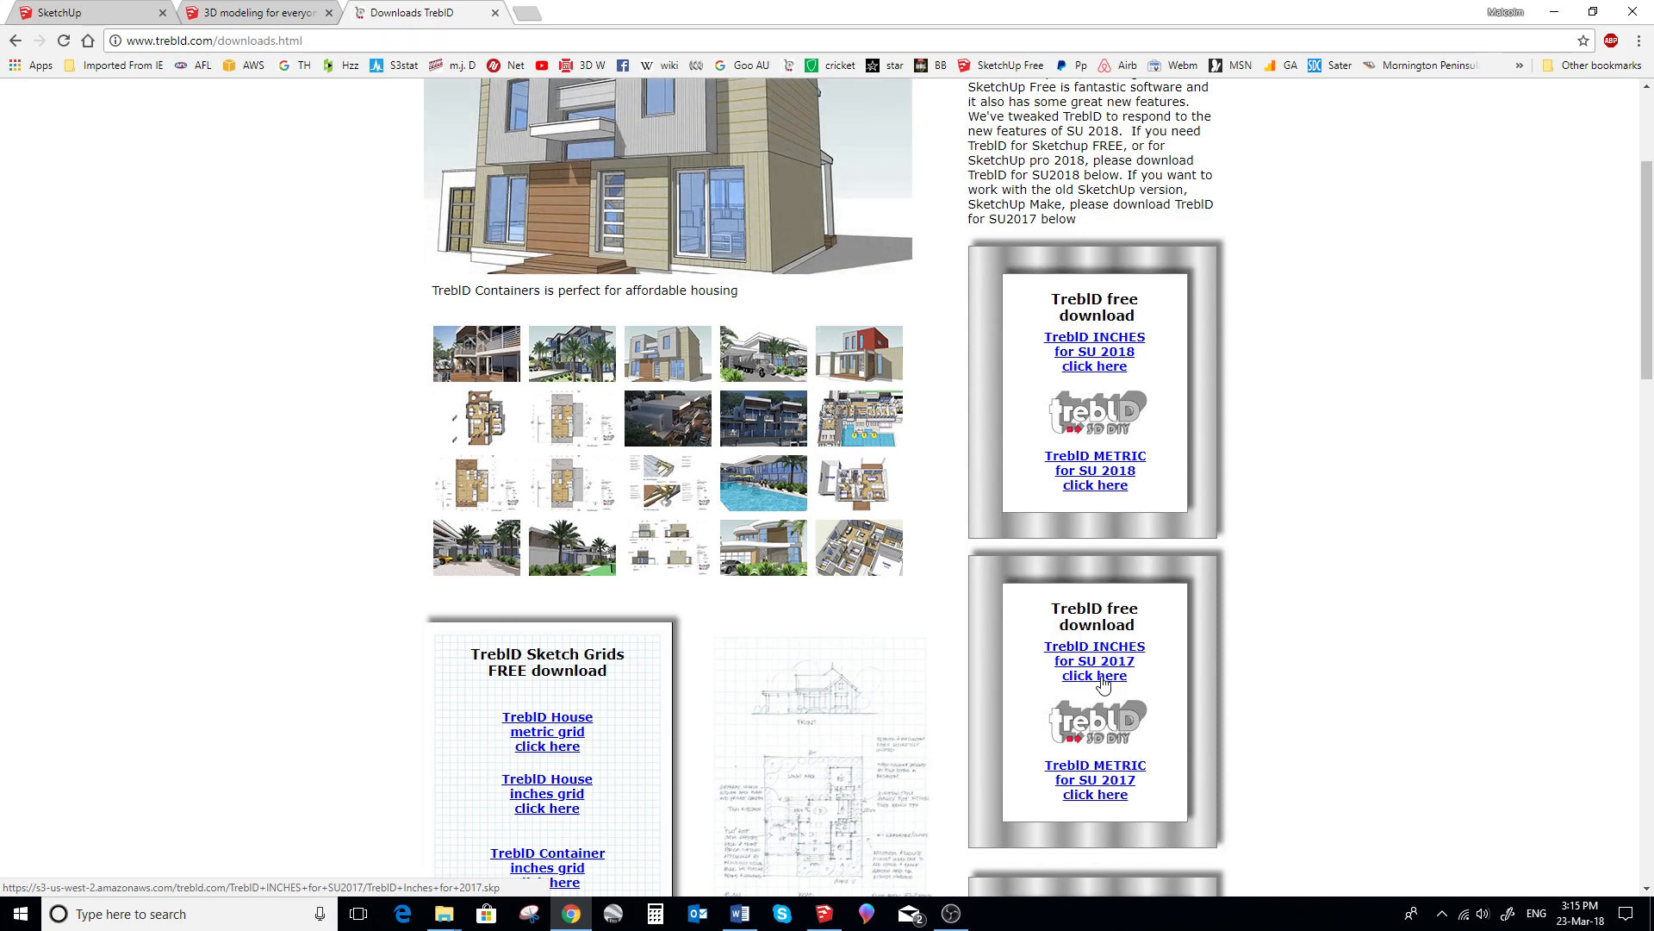
{"action": "left_click", "coordinate": [1100, 673]}
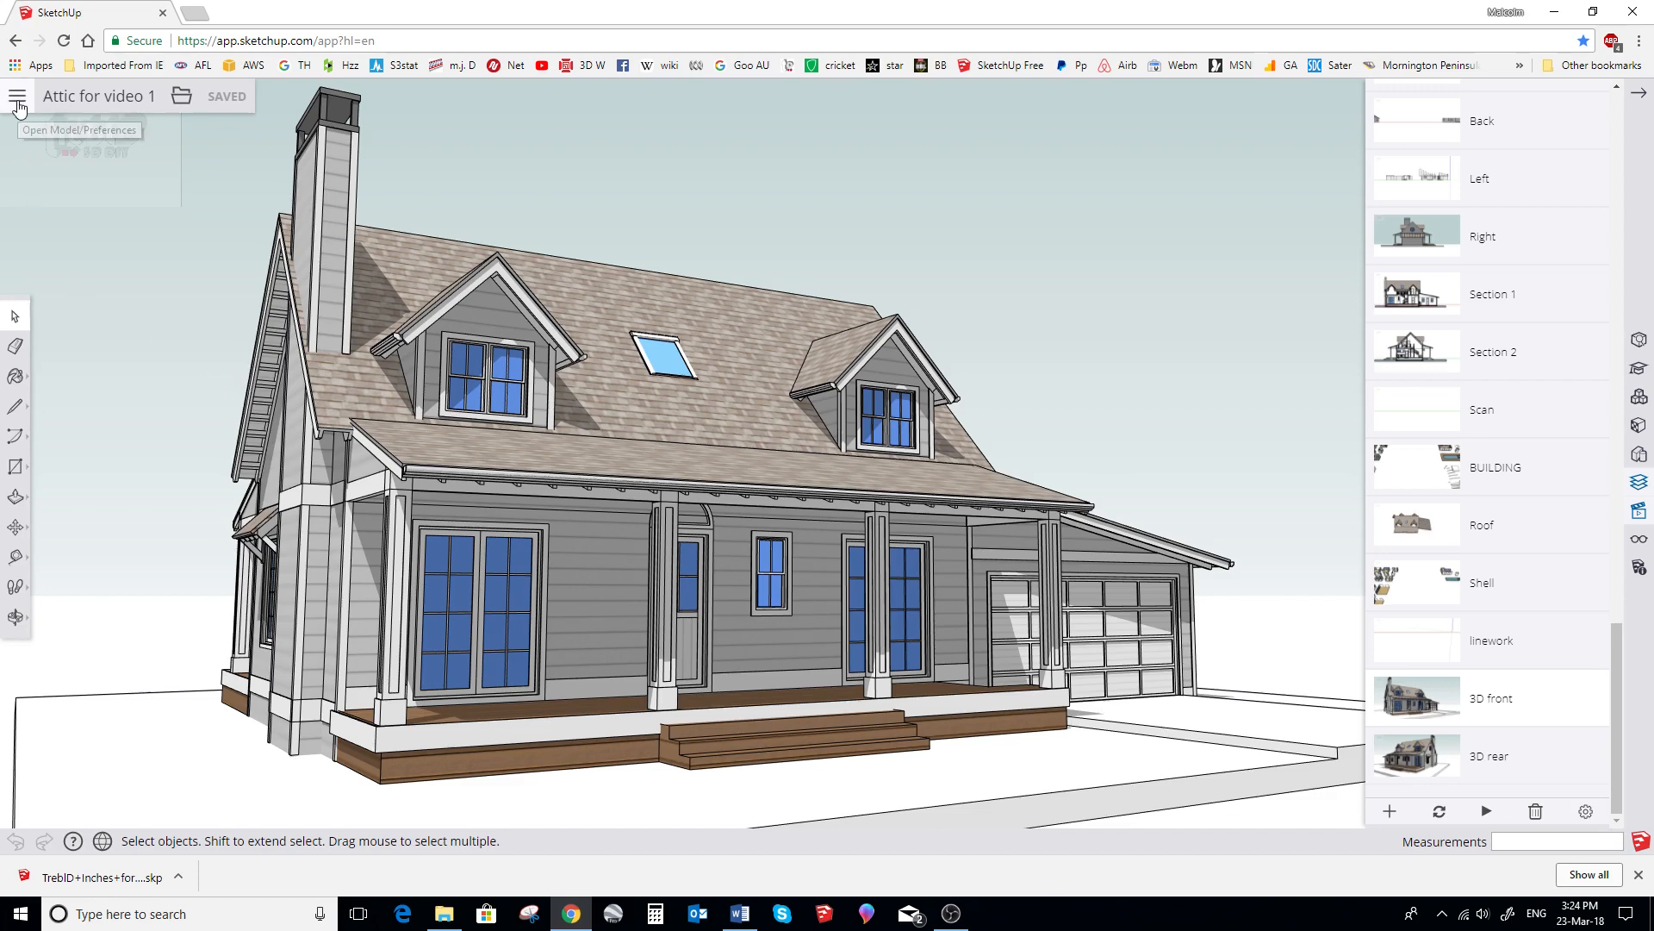
From the app menu, reach Trimble Connect, open the SketchUp project and start adding a model.
{"action": "left_click", "coordinate": [19, 101]}
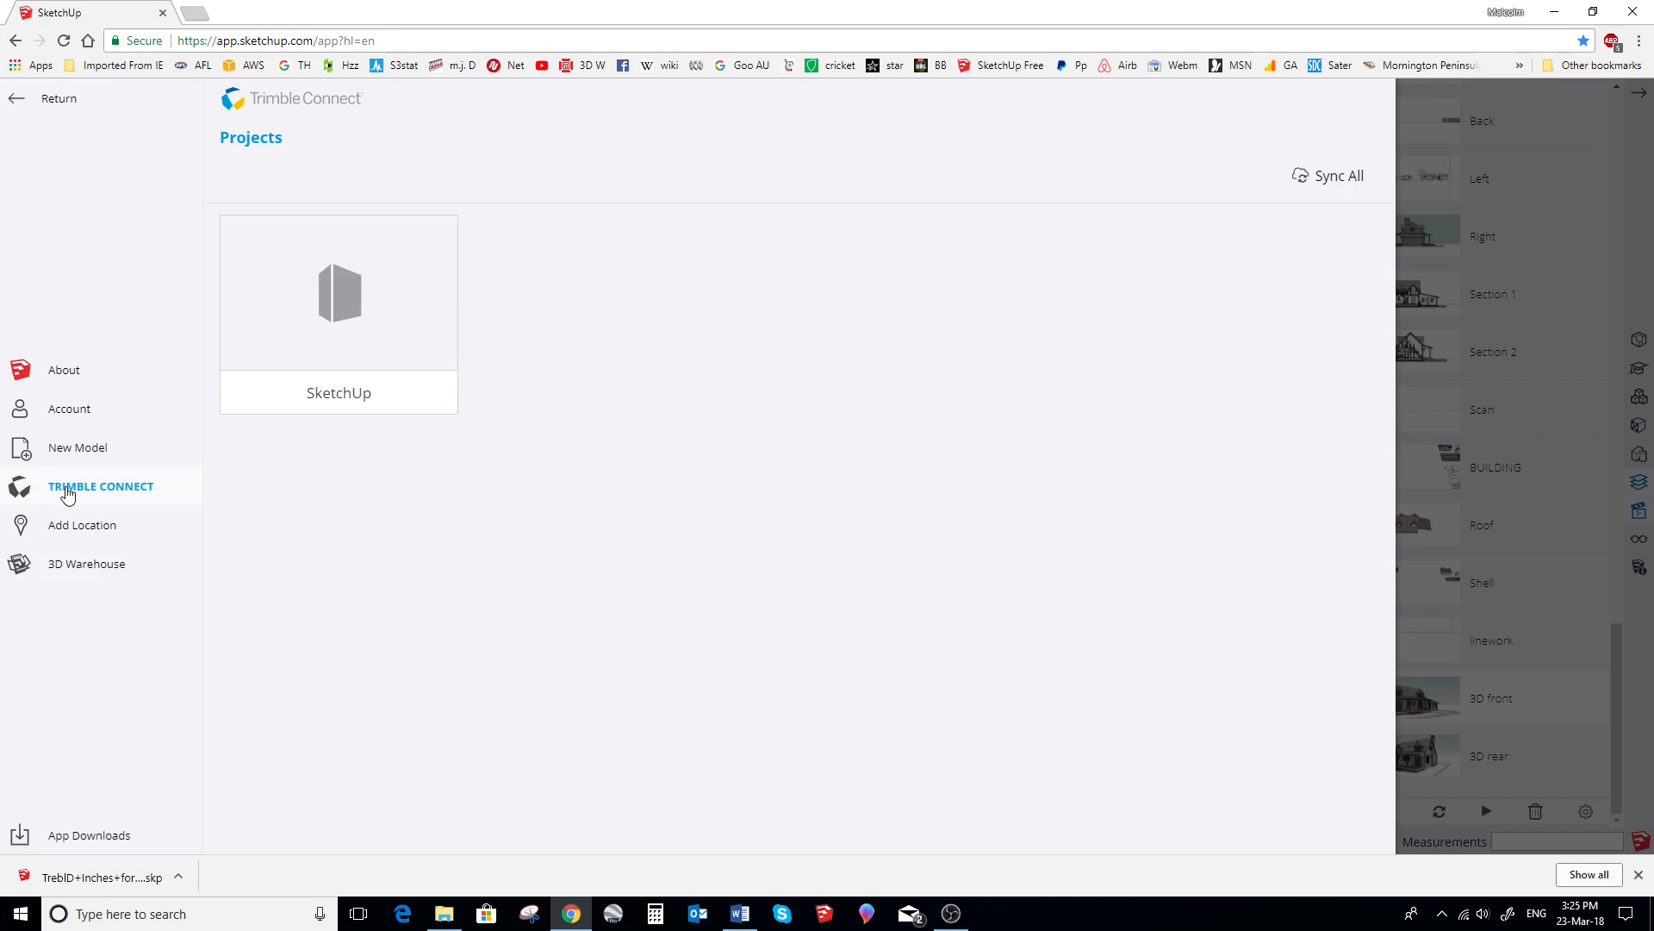
{"action": "left_click", "coordinate": [66, 375]}
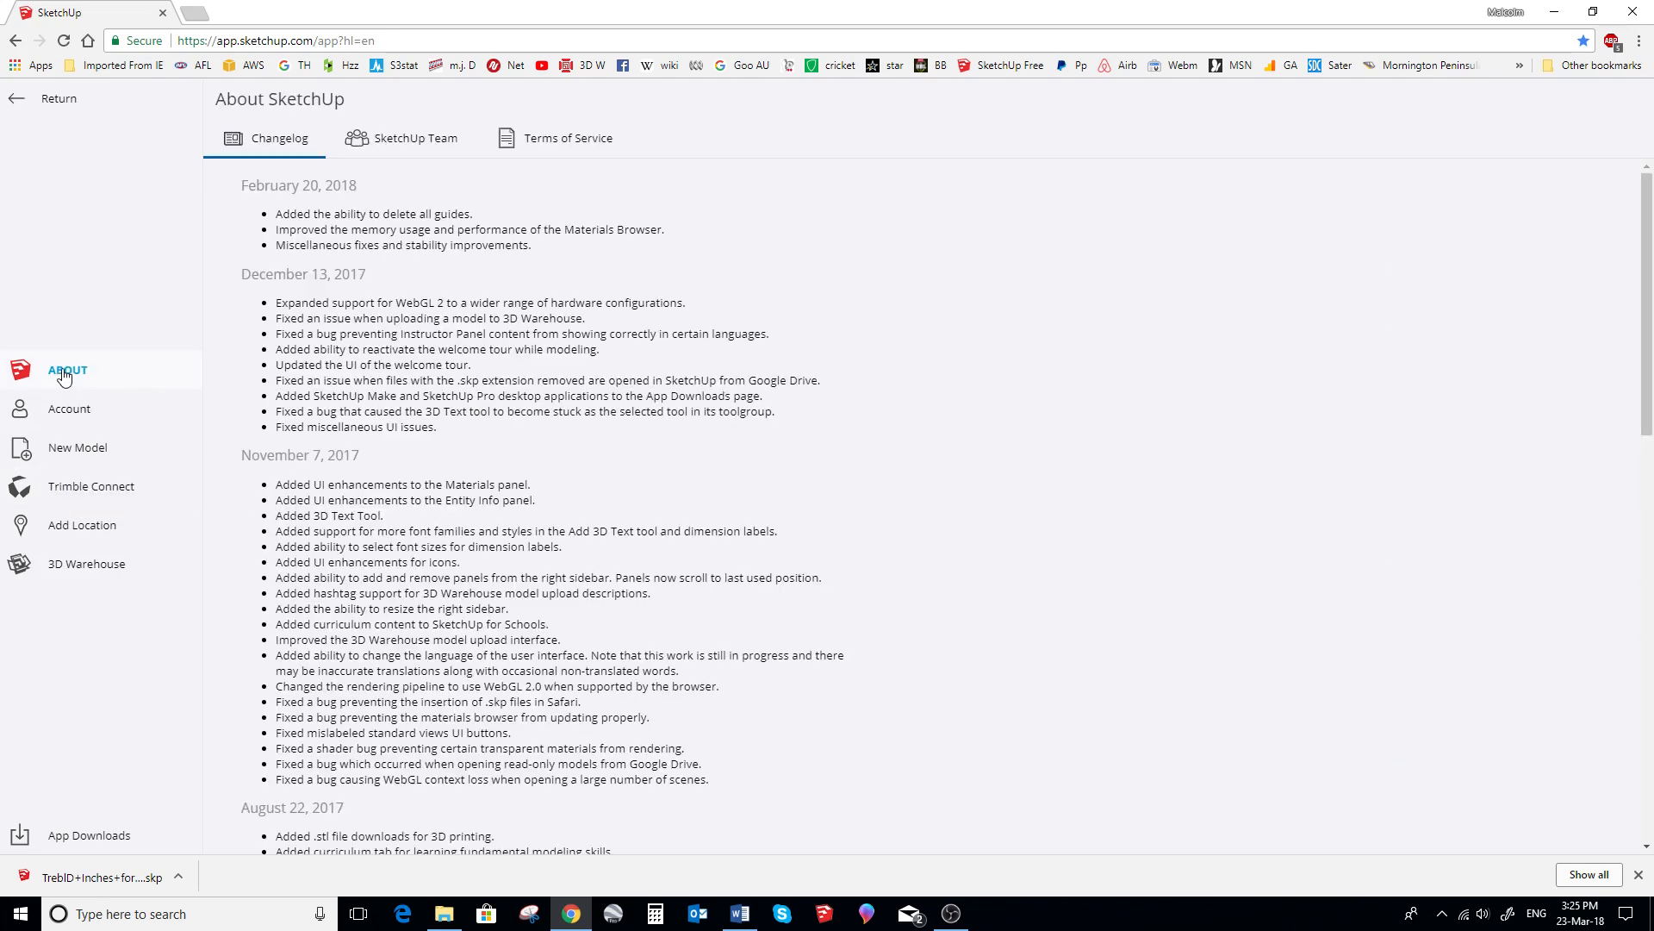
{"action": "left_click", "coordinate": [71, 453]}
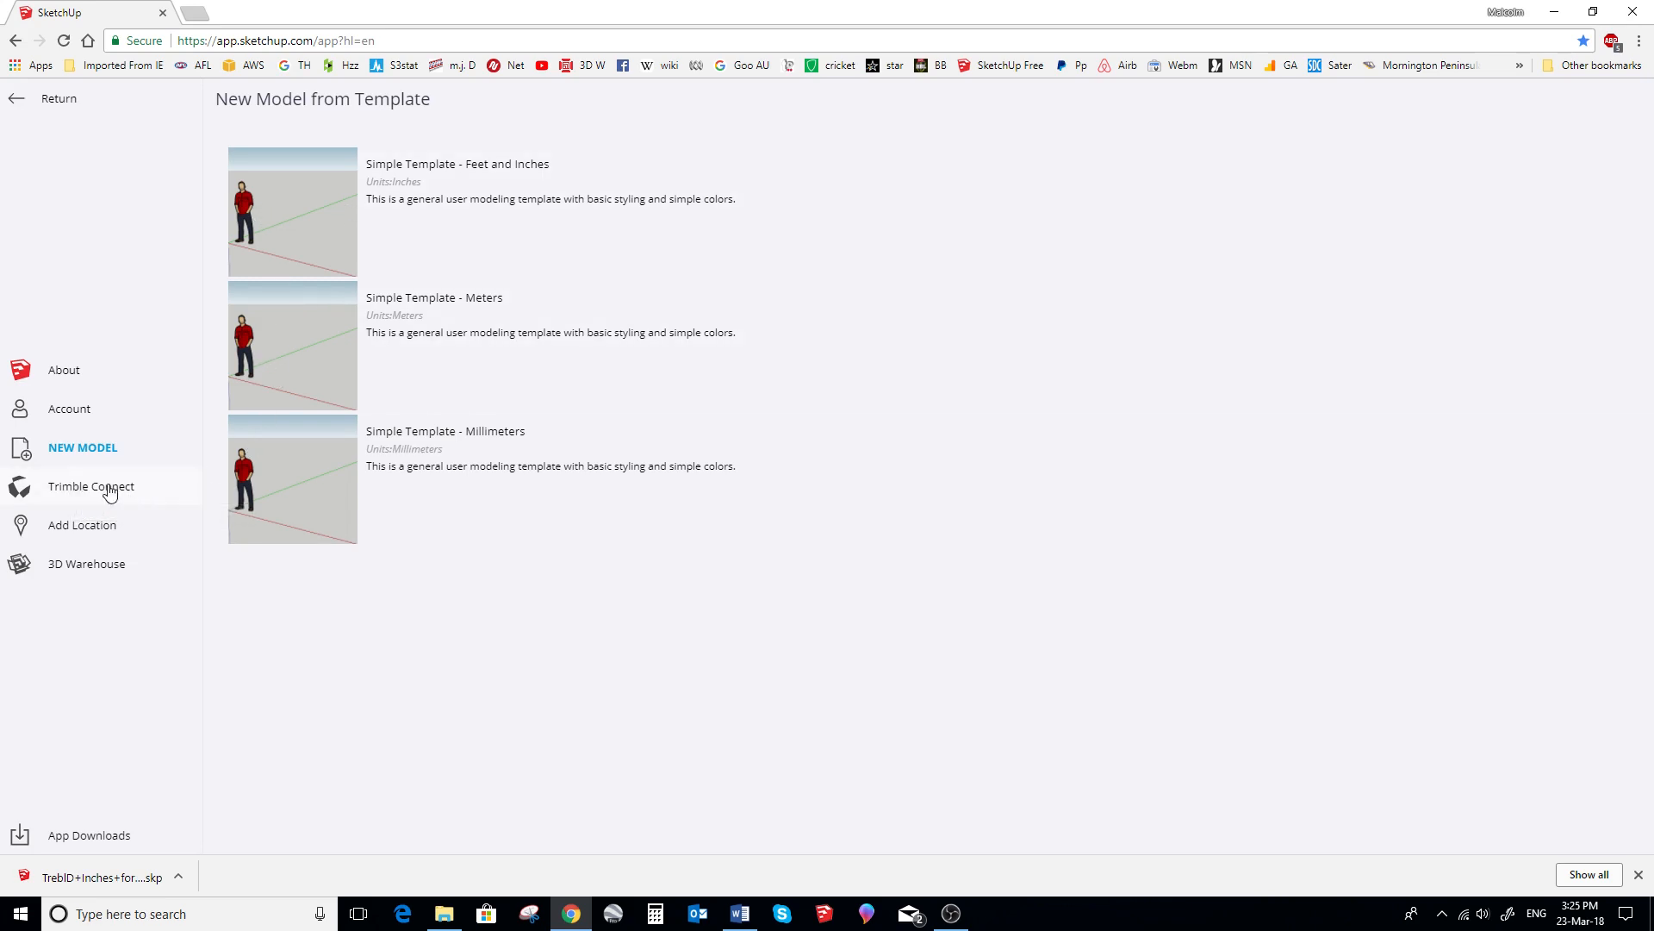
{"action": "left_click", "coordinate": [109, 492]}
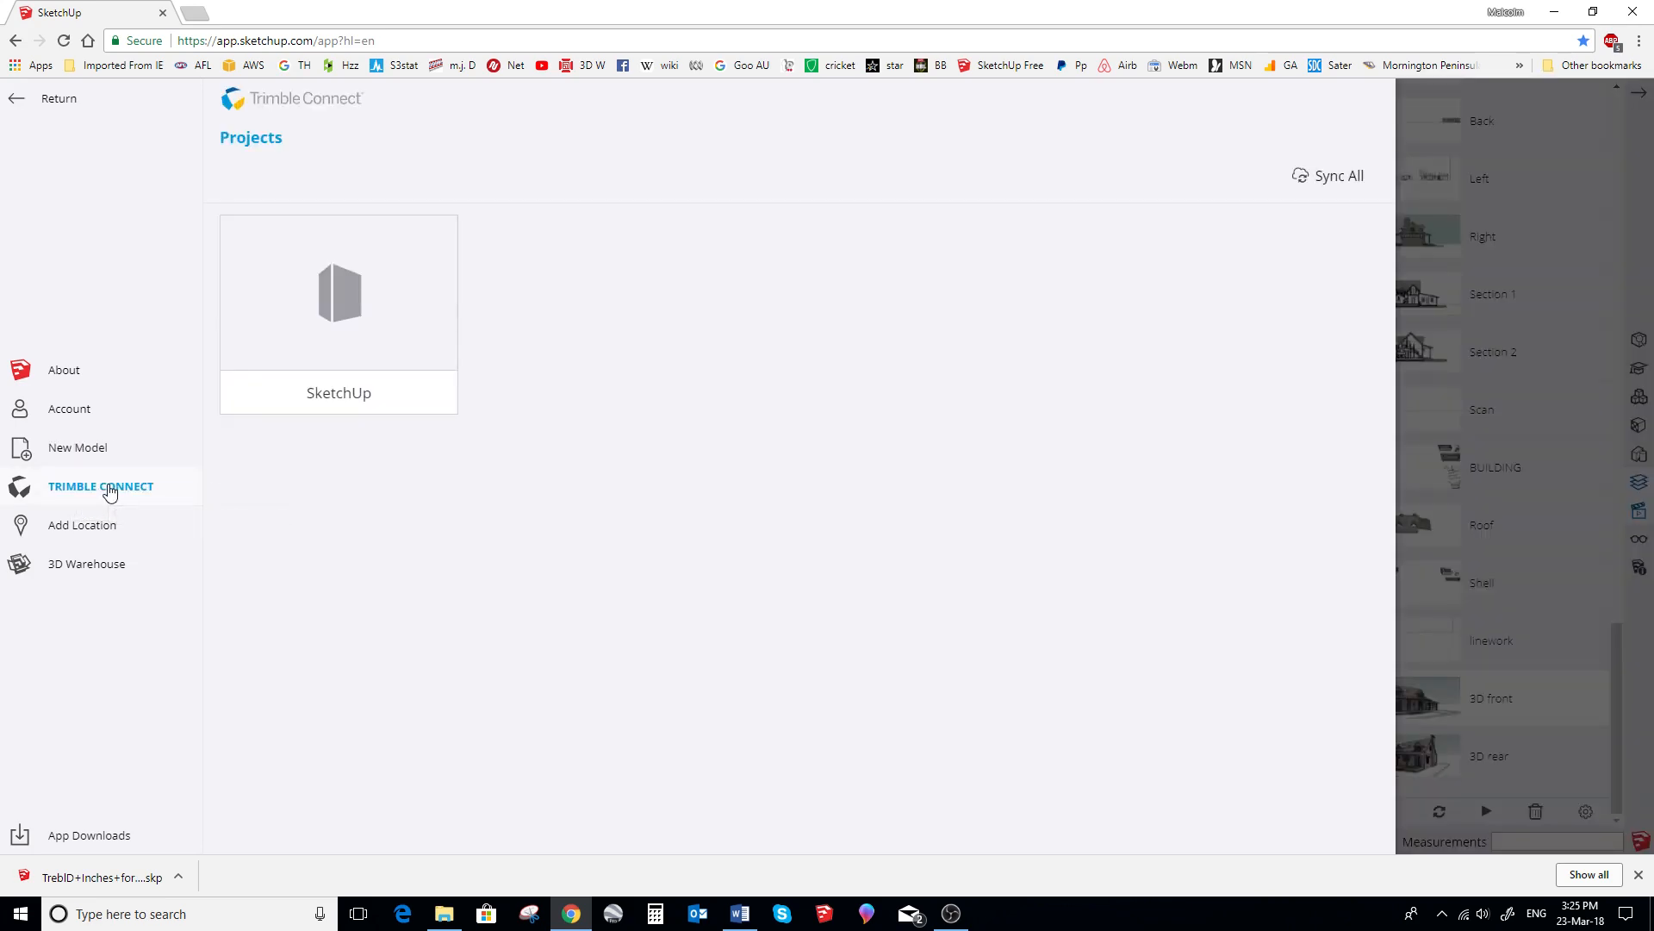
{"action": "left_click", "coordinate": [340, 278]}
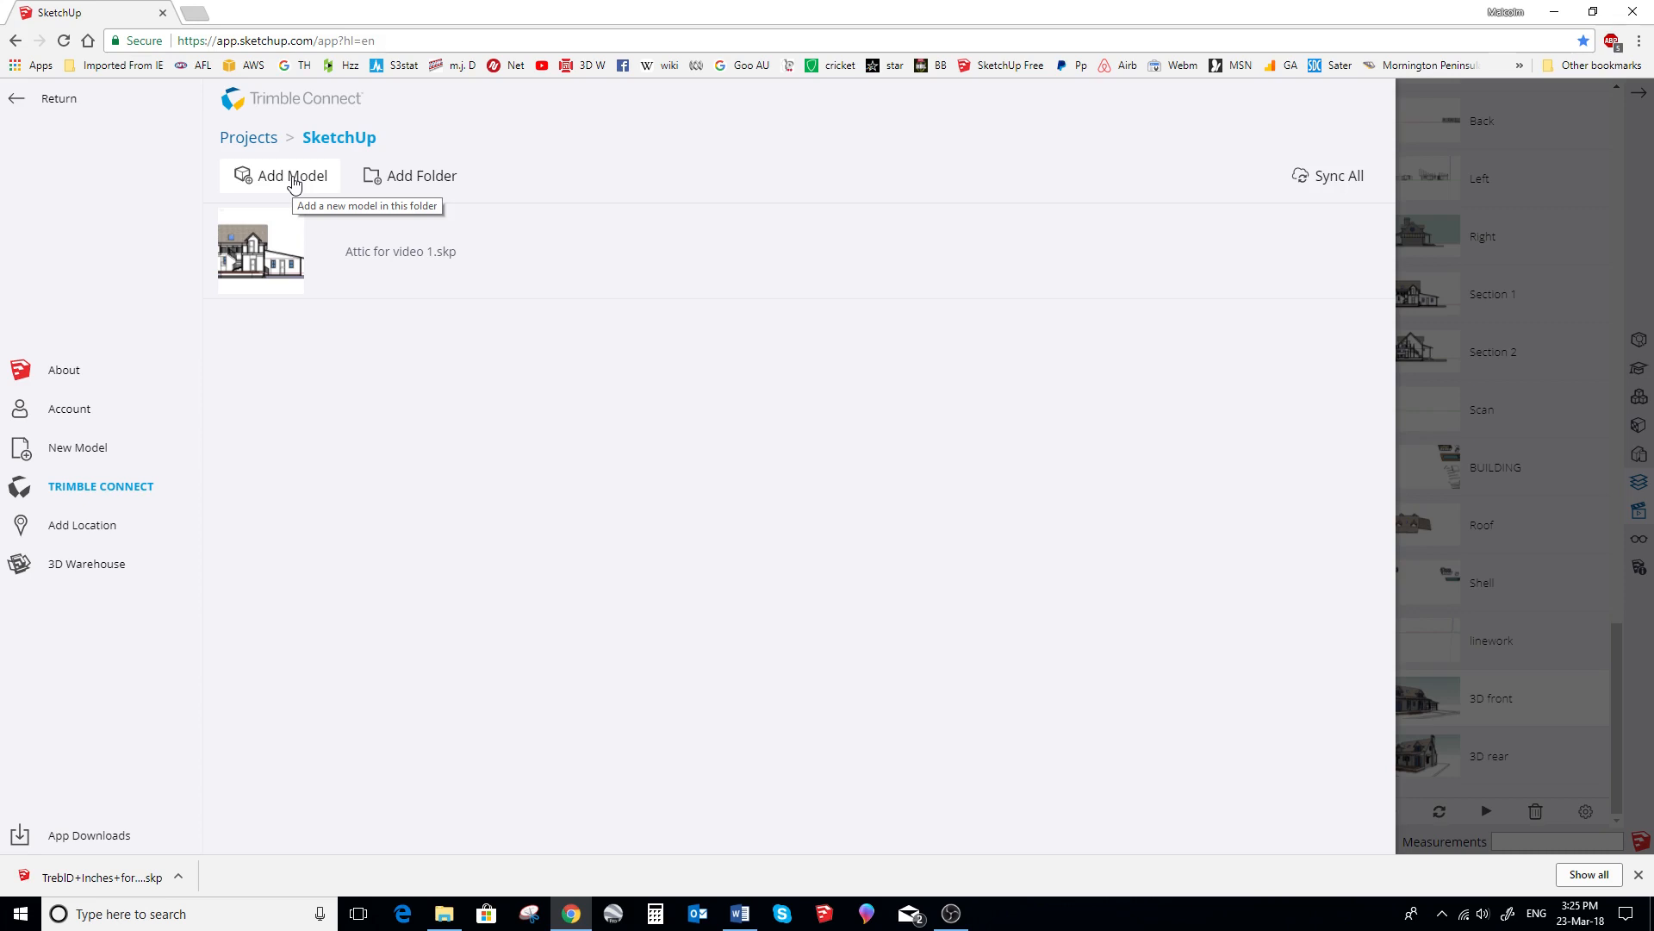
{"action": "left_click", "coordinate": [294, 185]}
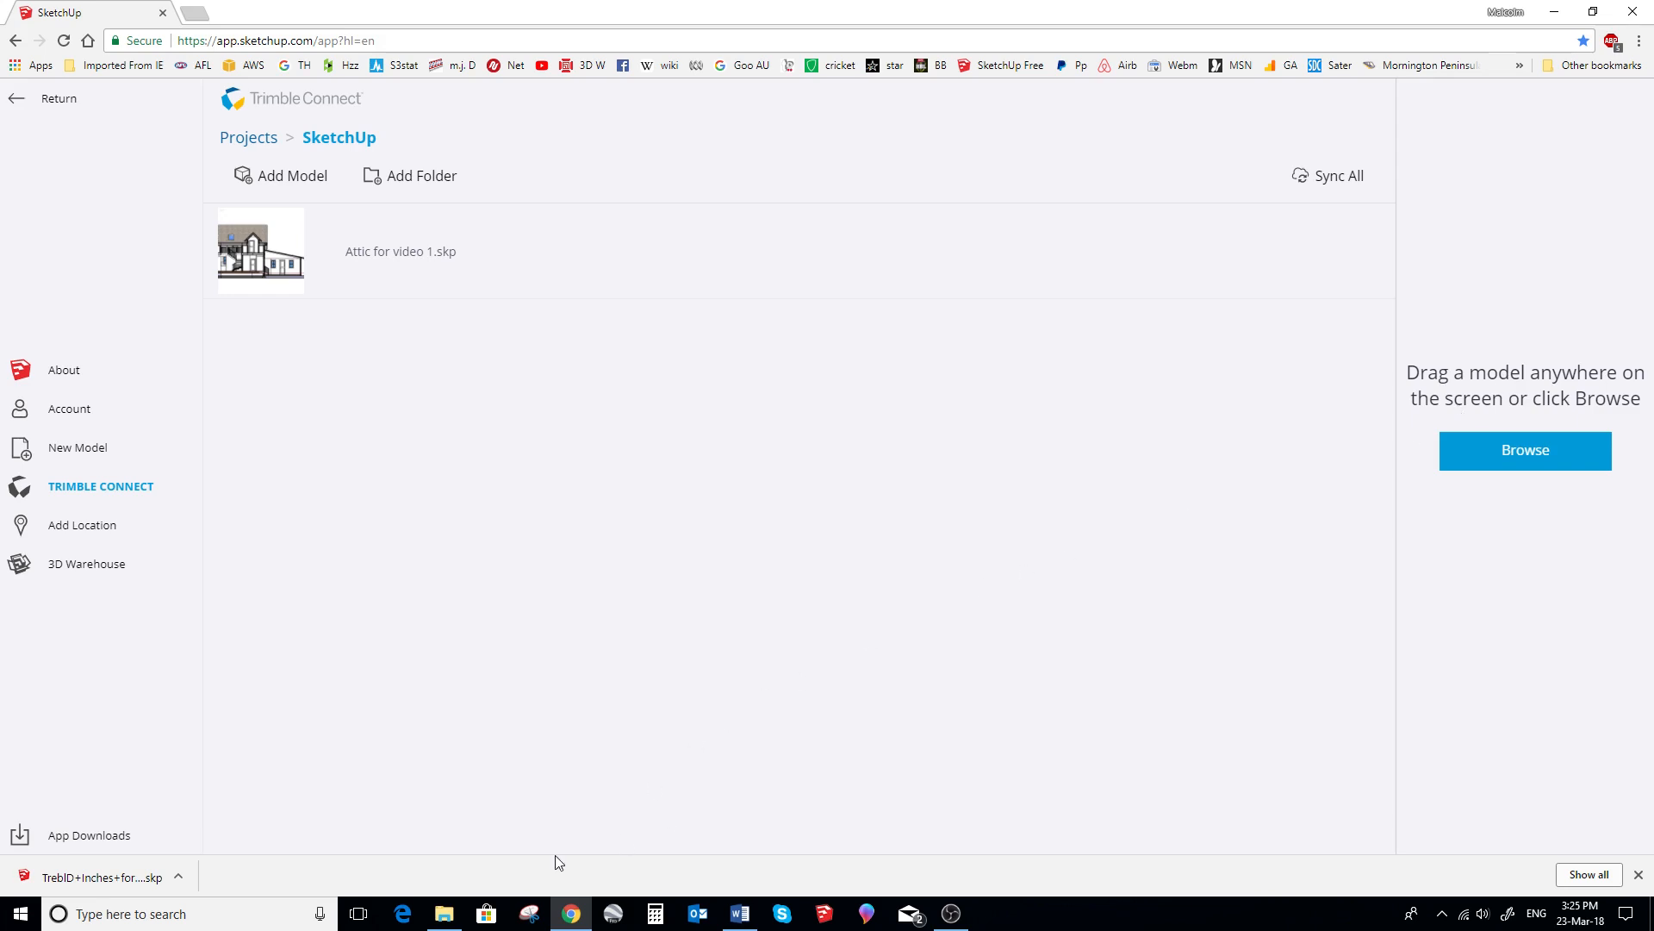
Bring up the Downloads folder window from the File Explorer taskbar jump list.
{"action": "right_click", "coordinate": [445, 915]}
{"action": "left_click", "coordinate": [445, 914]}
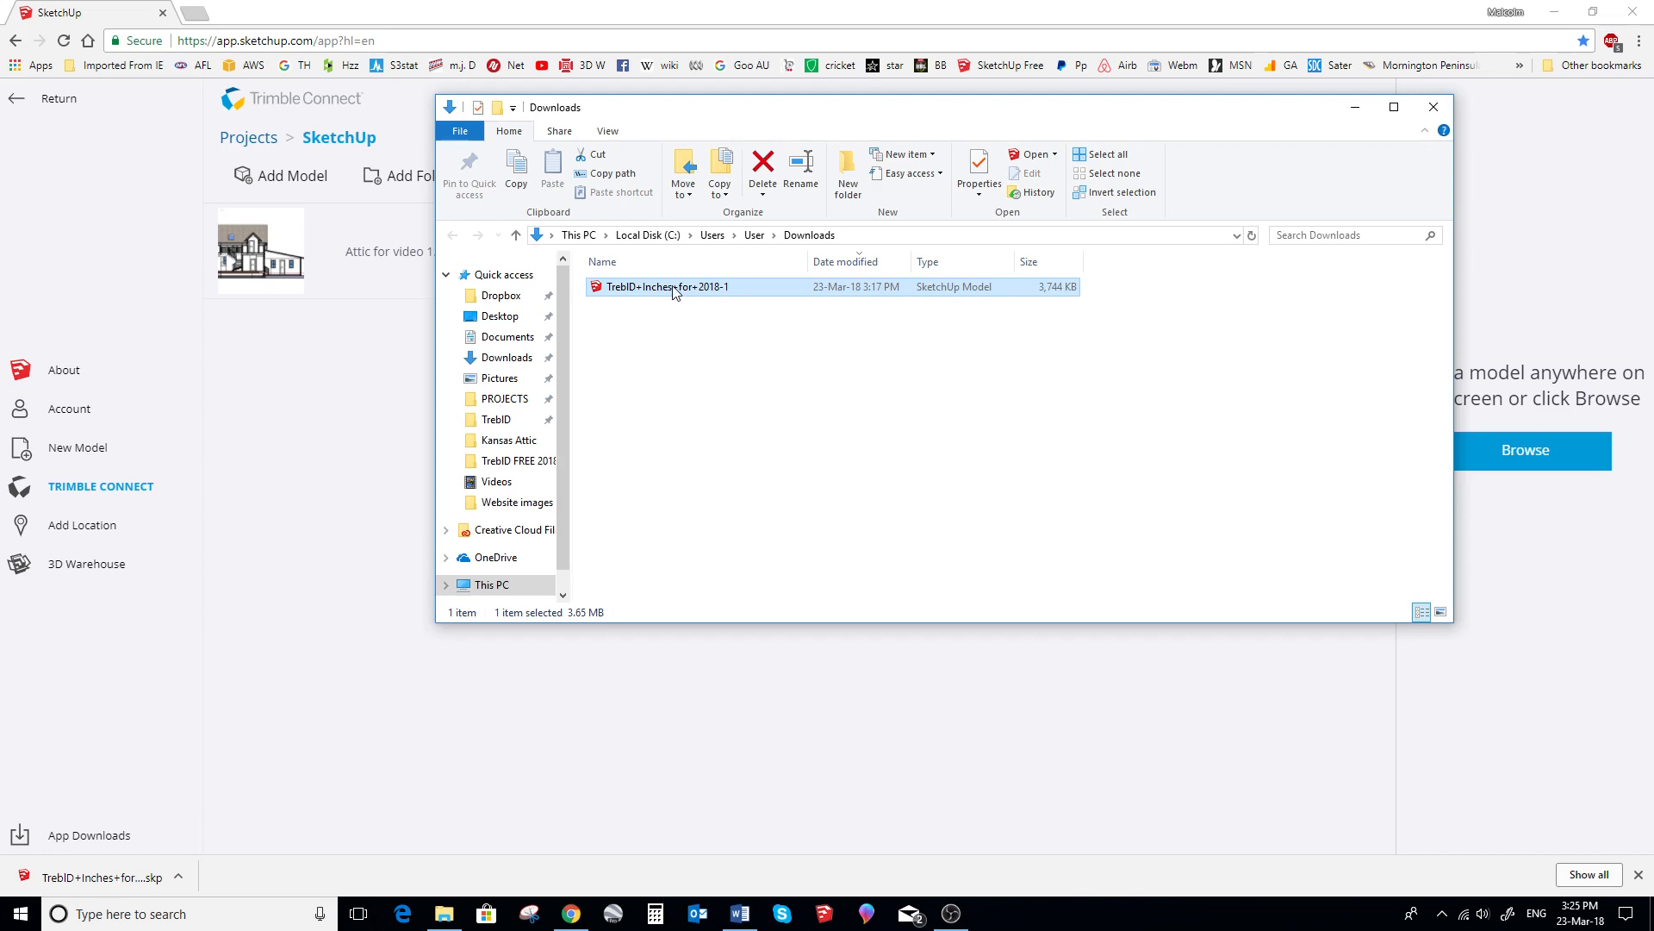
Drag TrebID+Inches+for+2018-1 from Downloads onto the Trimble Connect upload panel.
{"action": "left_click_drag", "start_coordinate": [672, 292], "coordinate": [653, 496]}
{"action": "left_click_drag", "start_coordinate": [704, 737], "coordinate": [705, 739]}
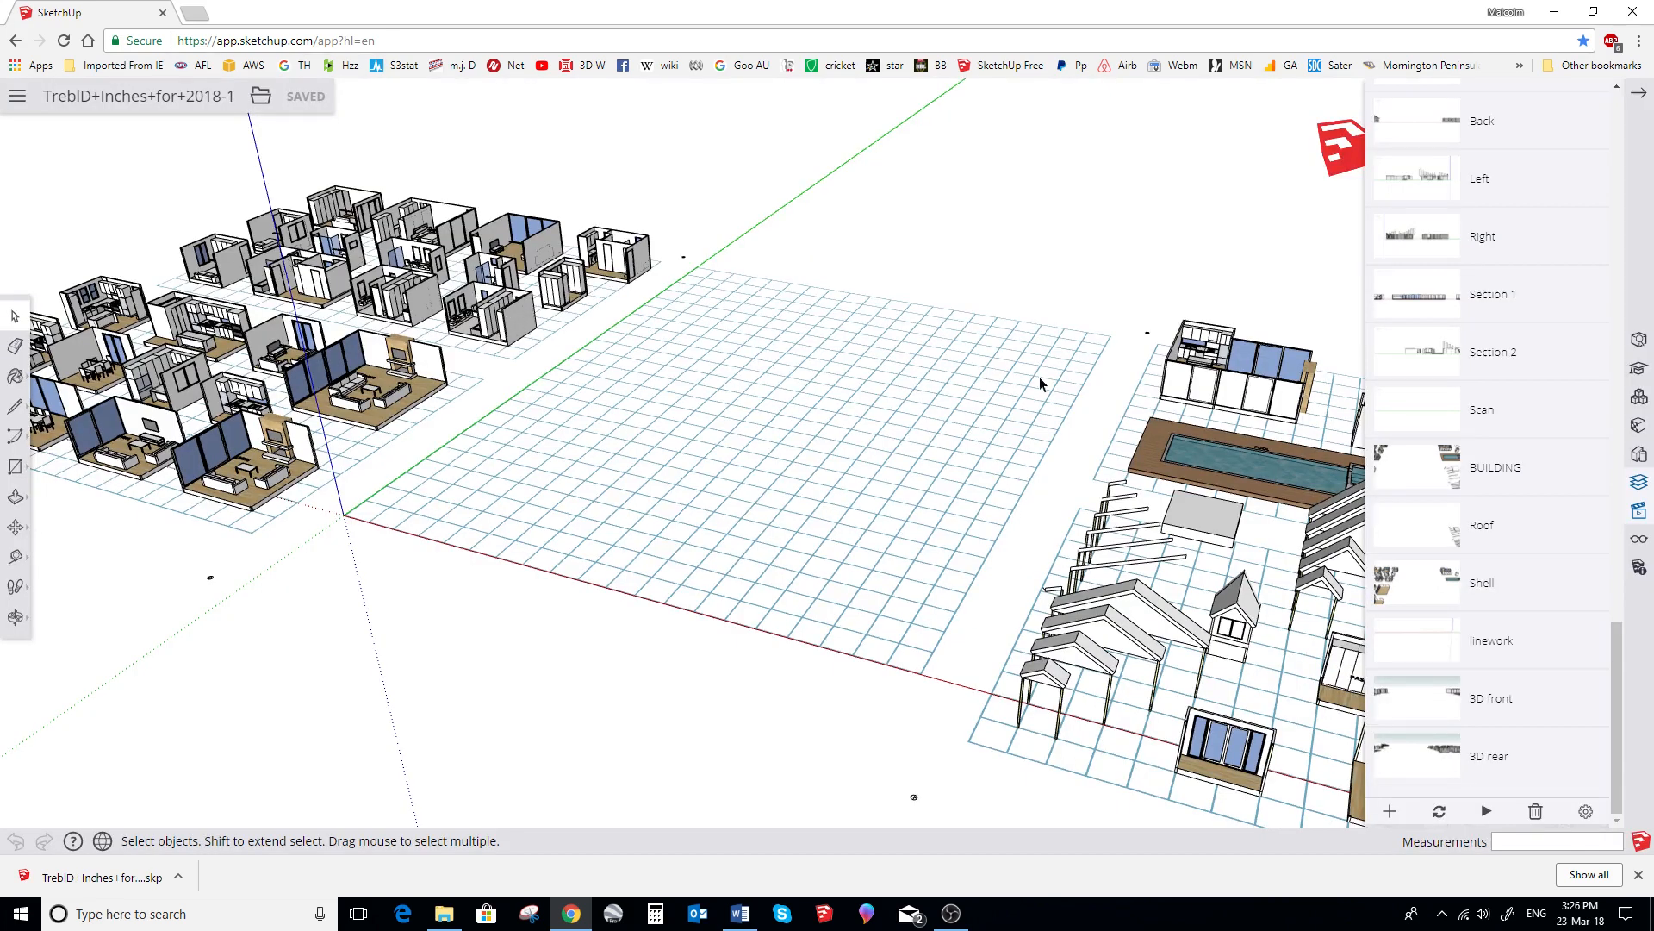
{"action": "left_click_drag", "start_coordinate": [1615, 689], "coordinate": [1604, 442]}
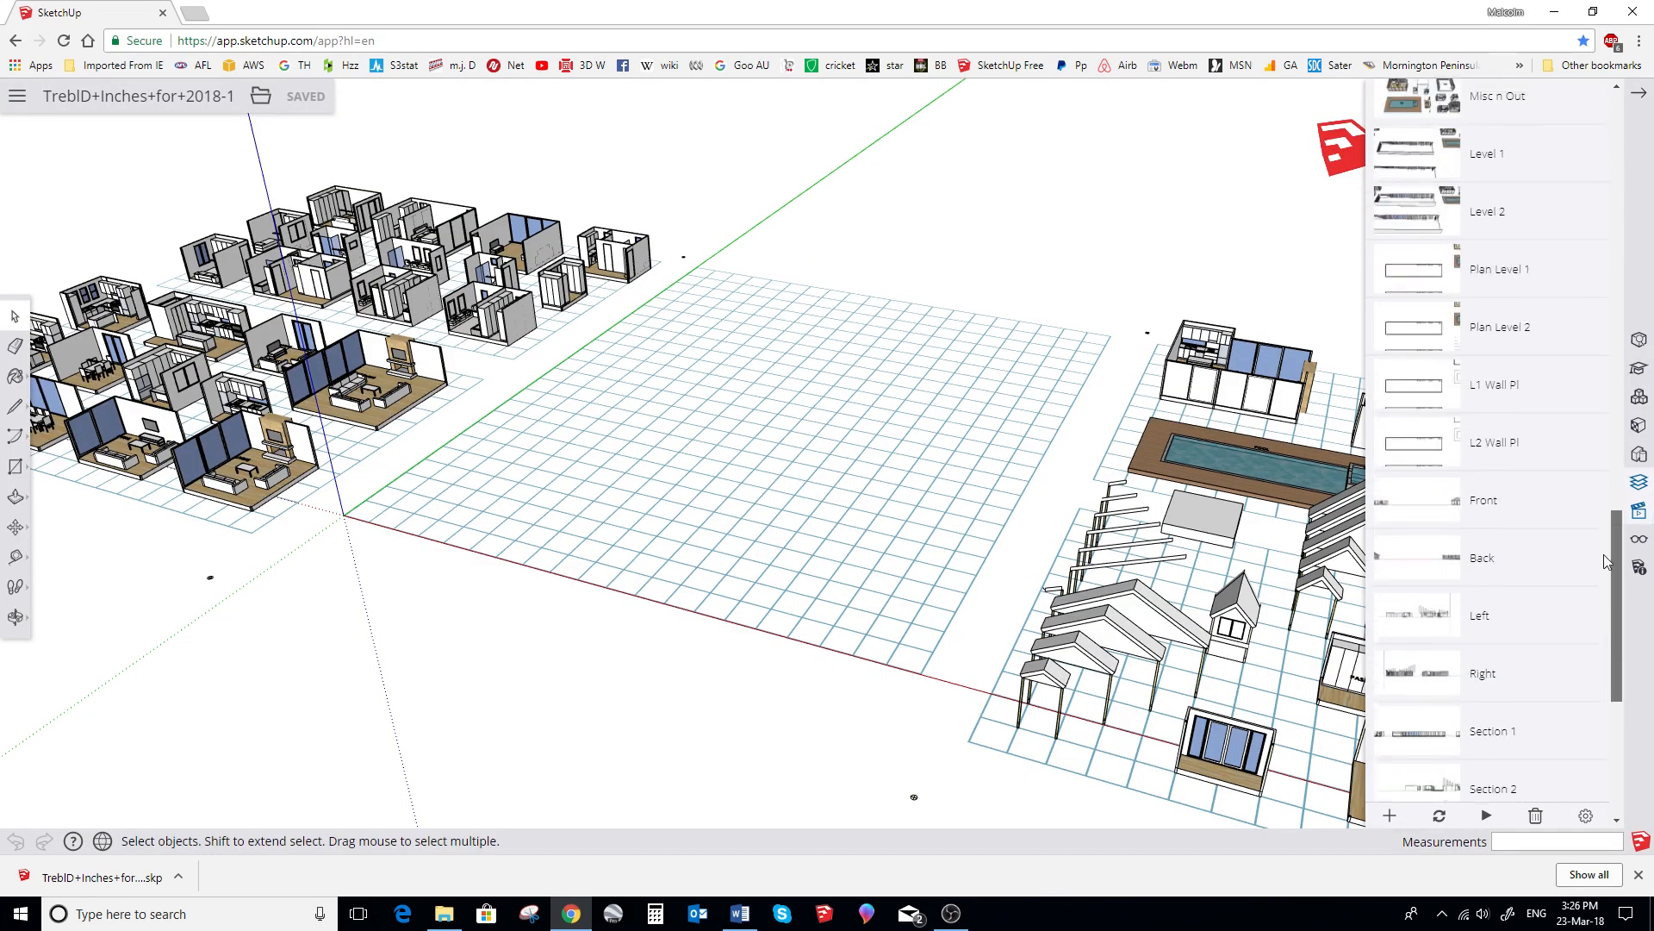